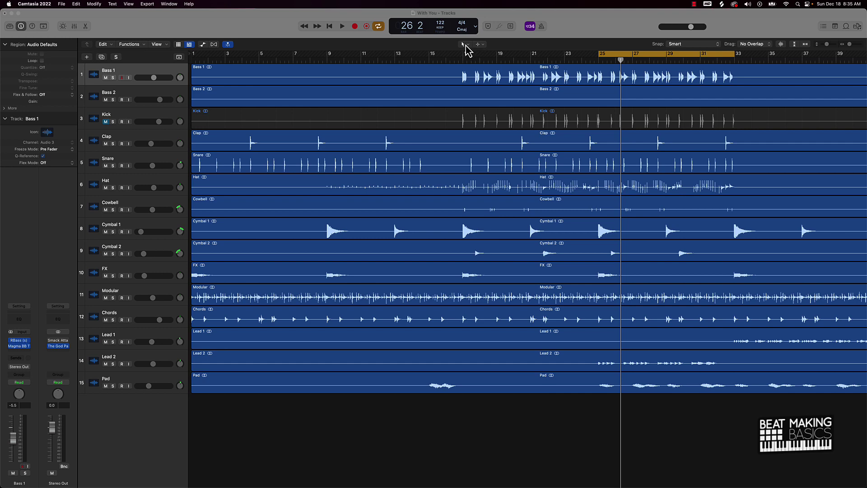
Choose the Gain Tool as the primary editing tool for the Tracks area.
click(476, 27)
click(477, 29)
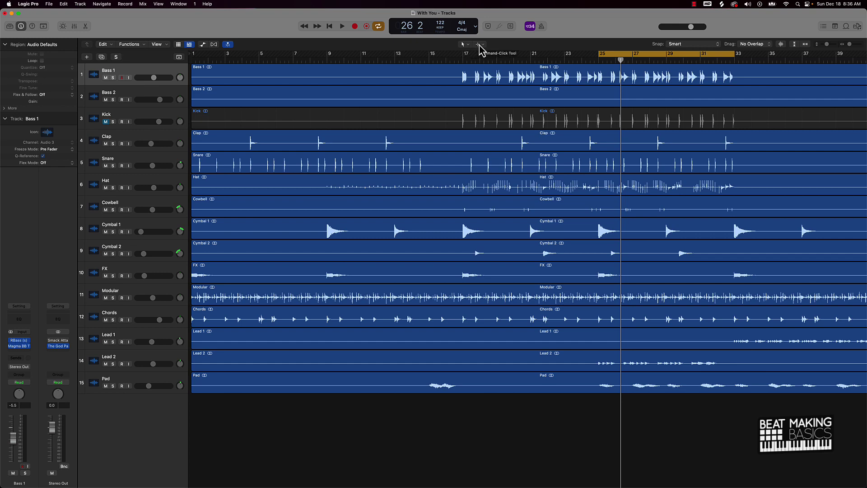
click(462, 44)
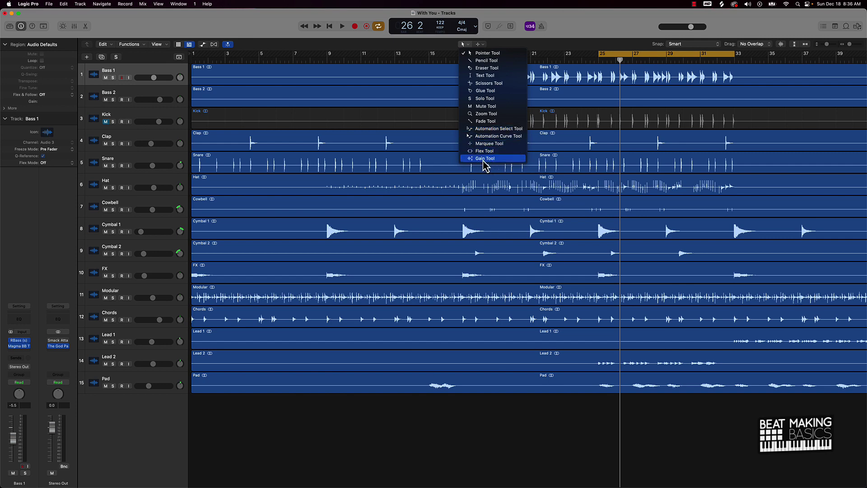
click(483, 159)
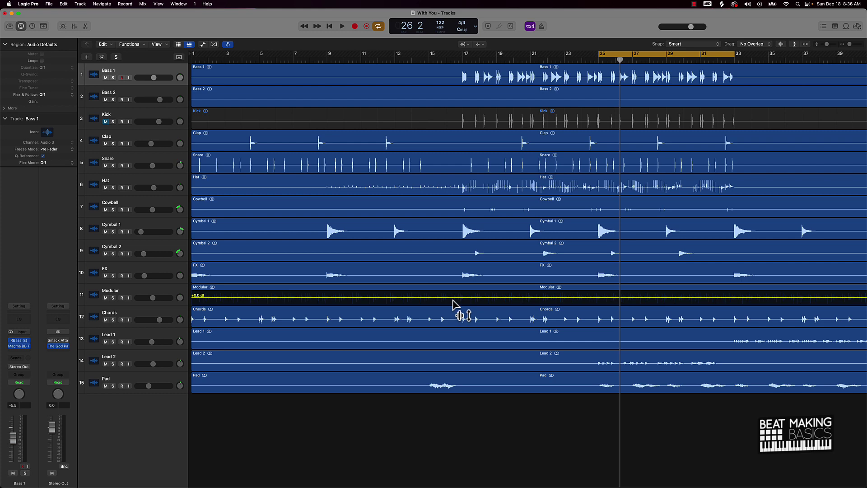
Solo the Hat track, select it and briefly play it back to check its level.
scroll(453, 301, right, 5)
scroll(453, 301, right, 3)
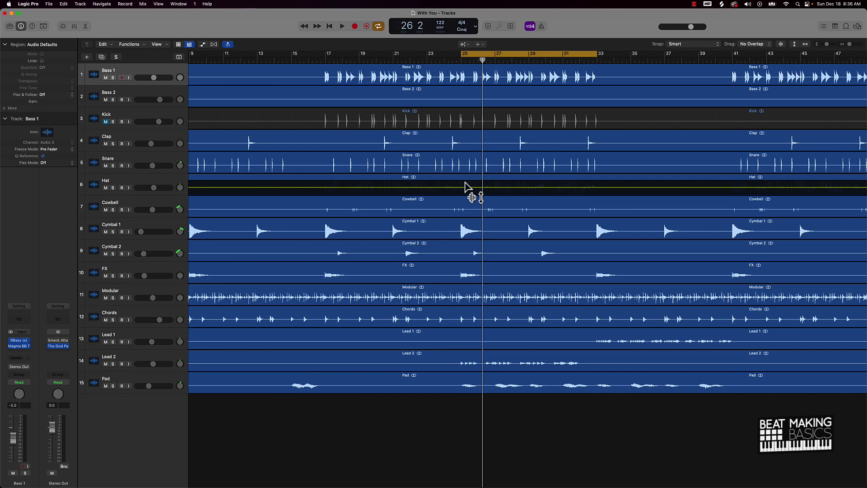
click(112, 187)
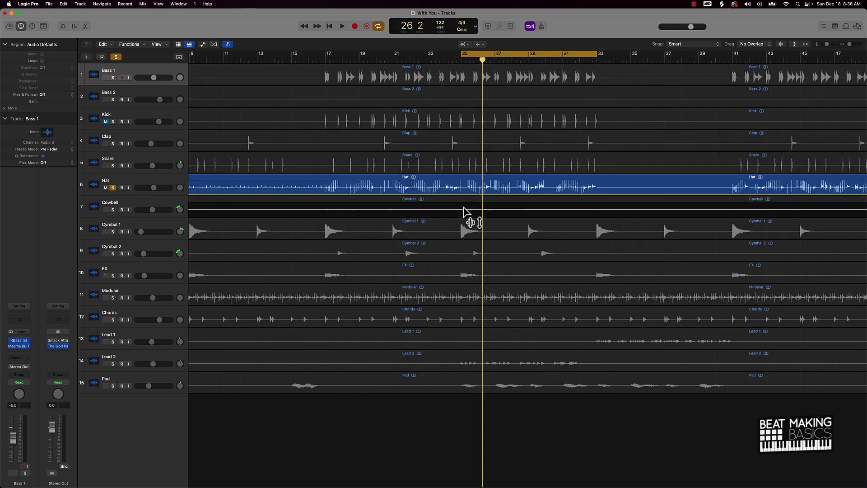
key(space)
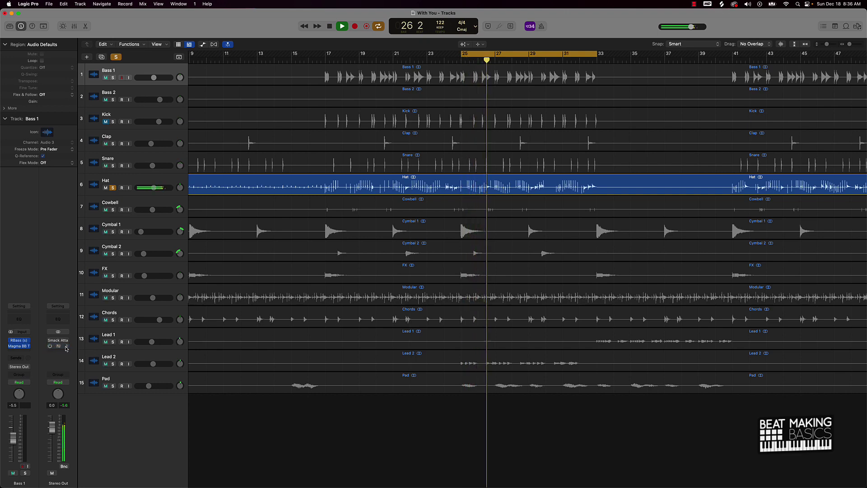
click(163, 183)
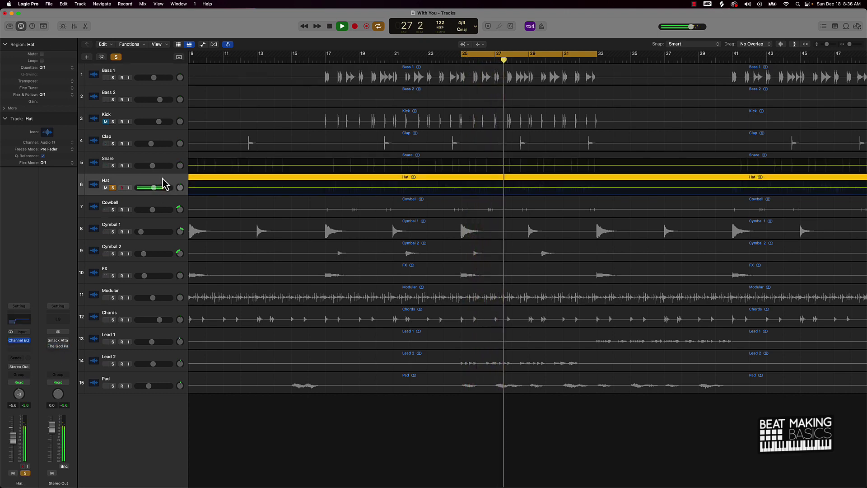
key(space)
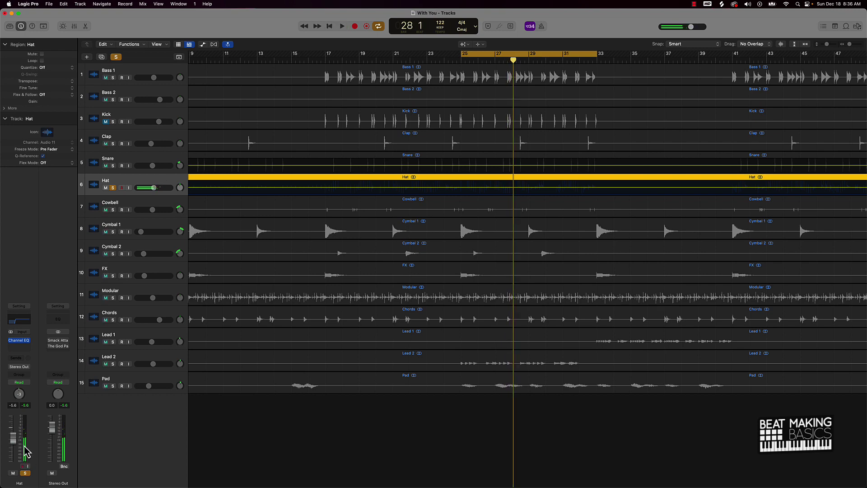
Reset the Hat track's volume fader to 0.0 dB and play it back to check its peak level.
alt+click(18, 434)
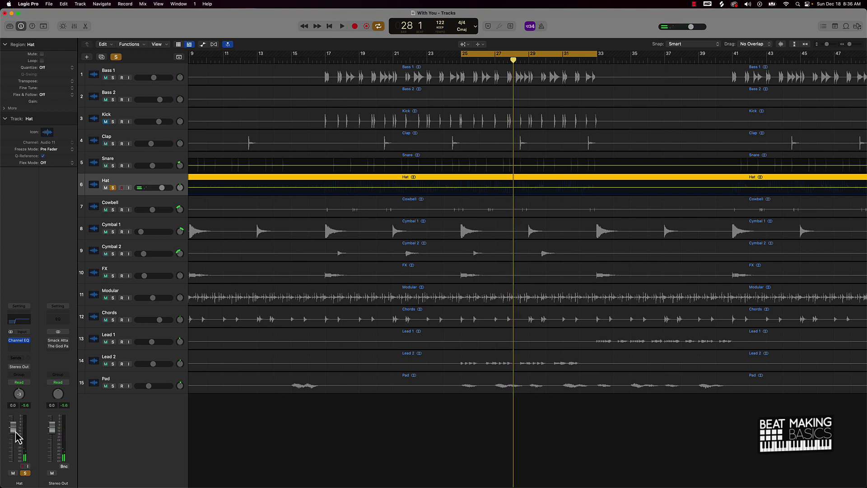
key(space)
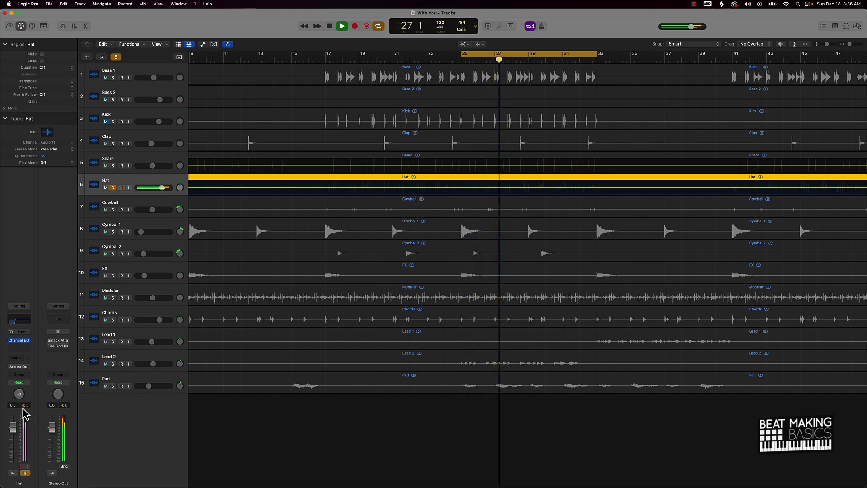
key(space)
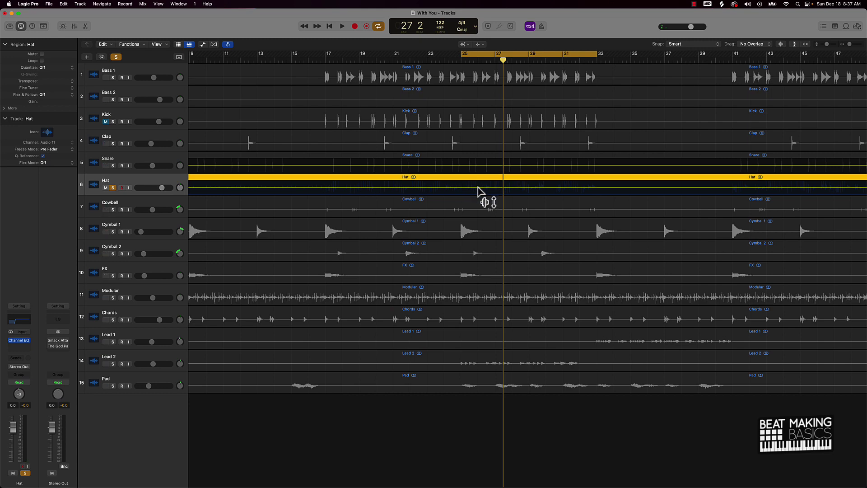
Lower the Hat region's gain to -2.5 dB with the Gain Tool and play it back to check the level.
drag(478, 189, 479, 197)
key(space)
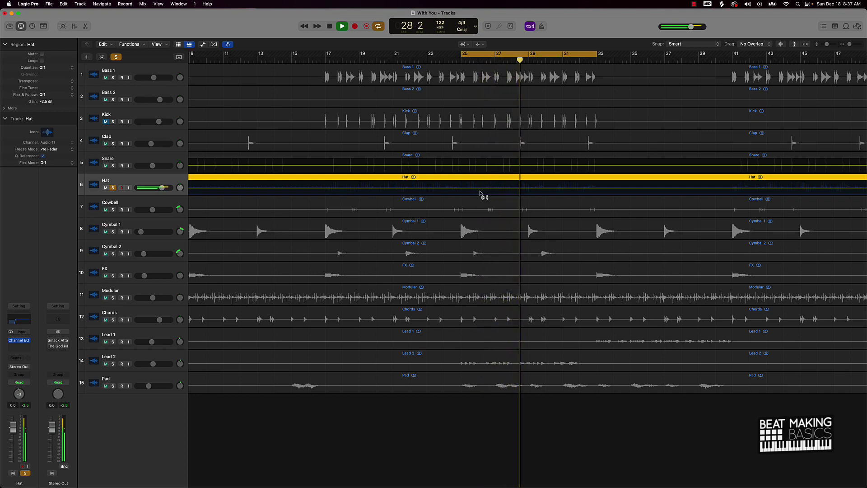
key(space)
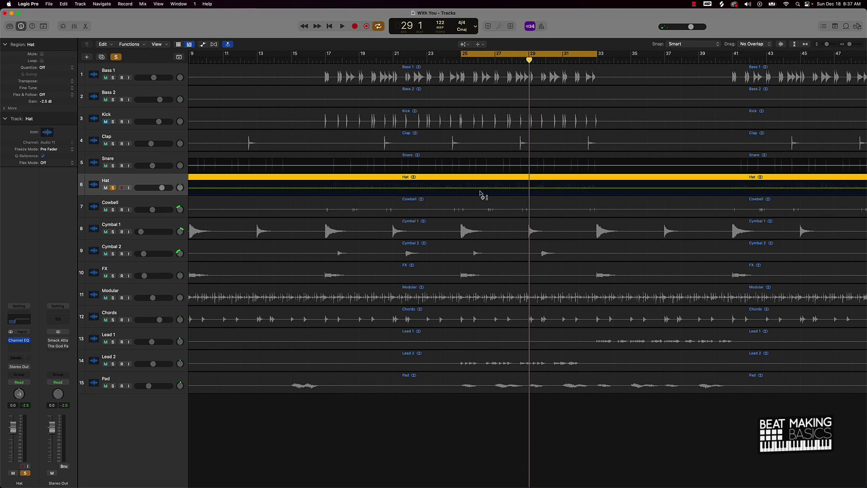
click(484, 199)
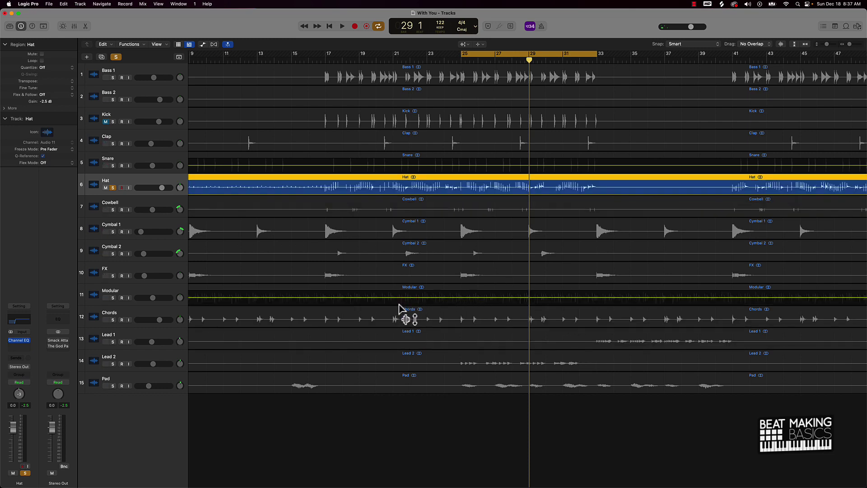
click(440, 301)
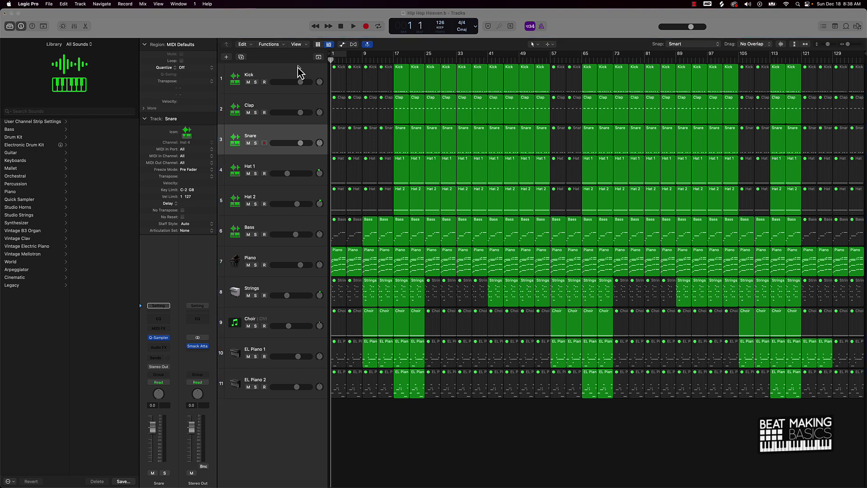
Make the Gain Tool the primary tool in the Hip Hop Heaven b project and hide the sound library.
click(534, 44)
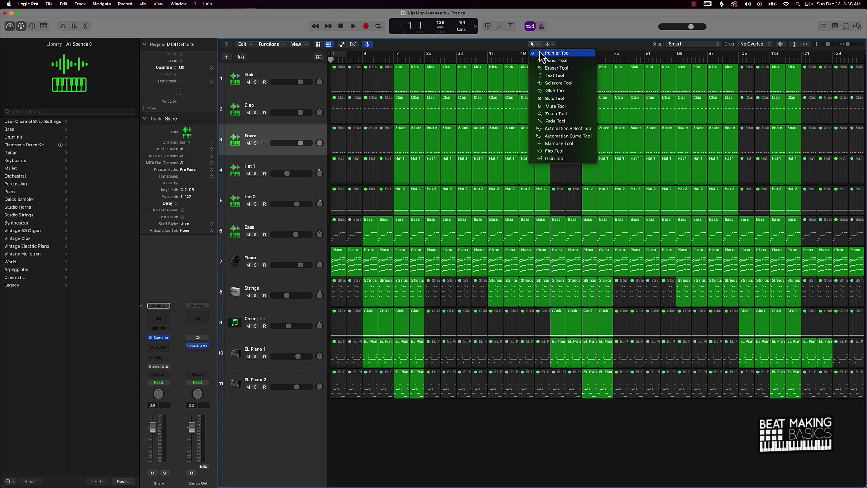
click(546, 158)
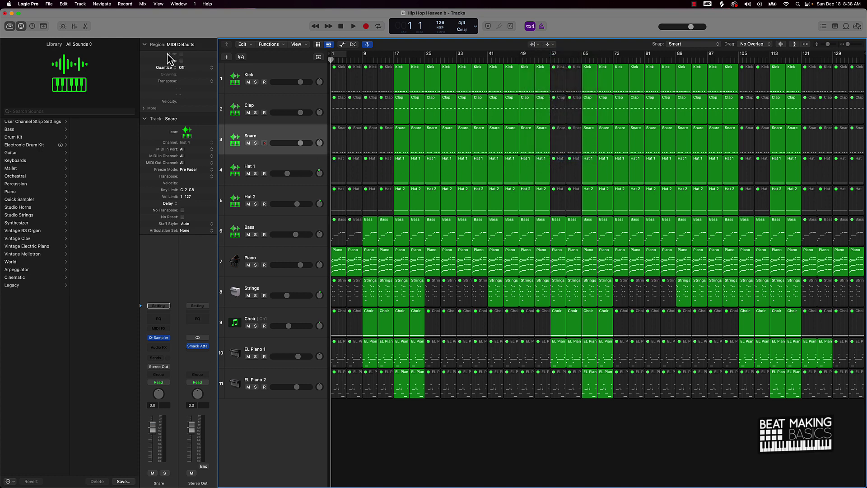
click(9, 26)
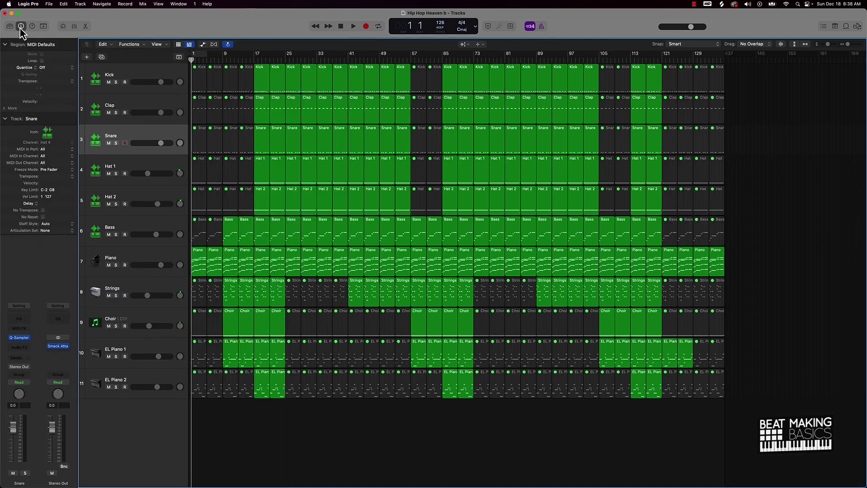
click(21, 25)
click(20, 25)
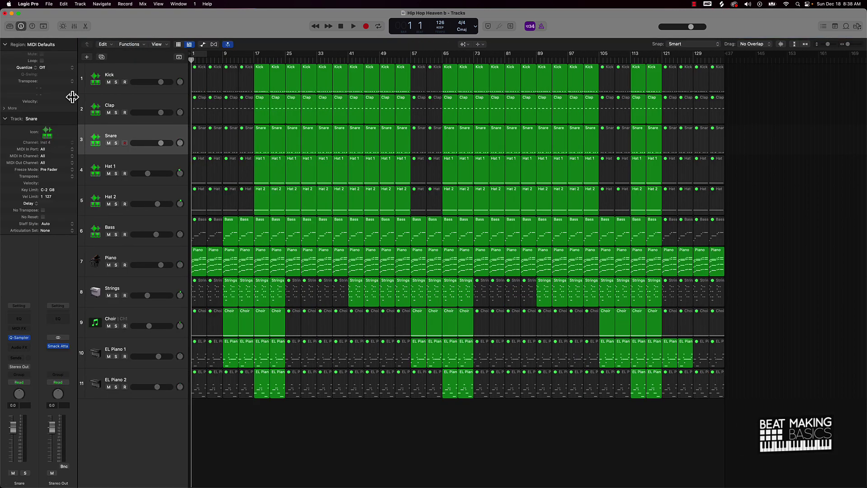
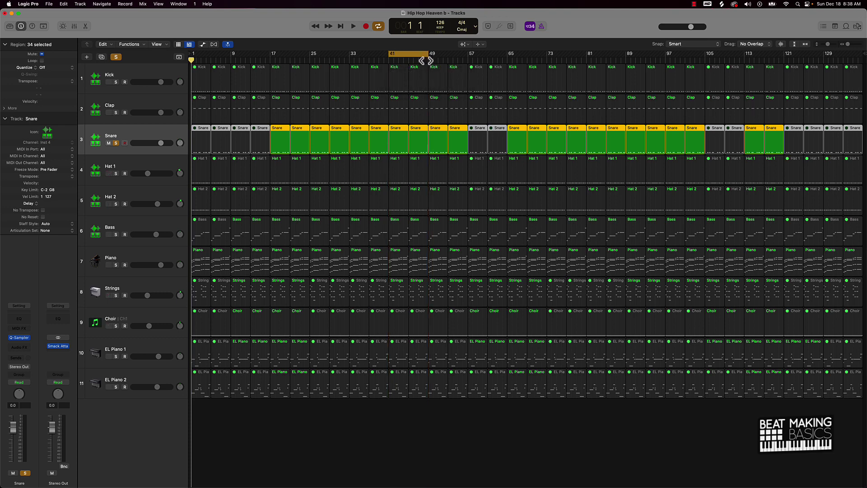
Play the soloed Snare track over the cycle range and bypass the Smack Attack plug-in on the Stereo Out channel.
key(space)
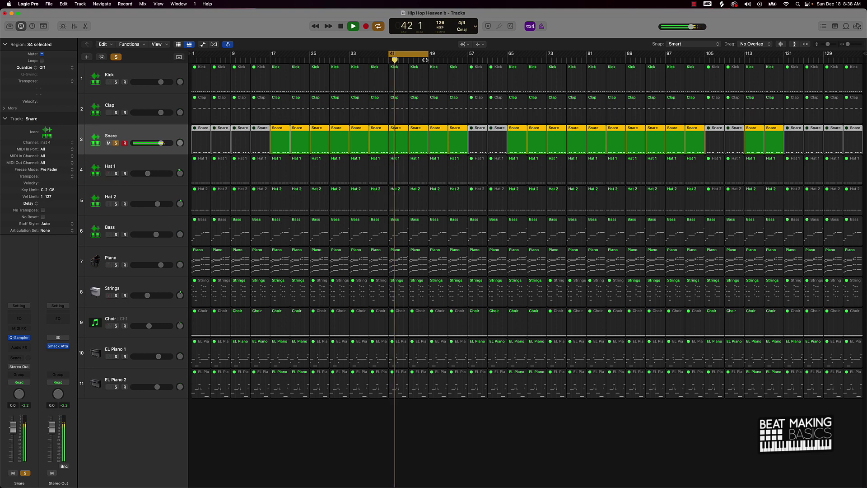
key(space)
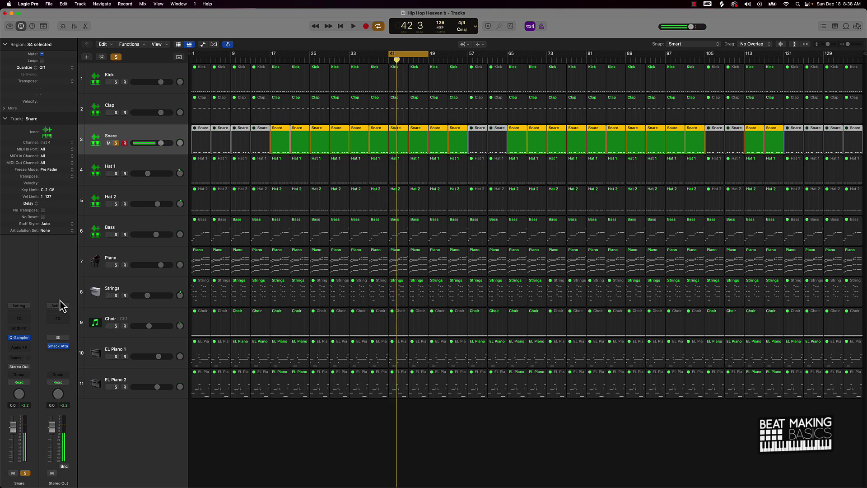
key(space)
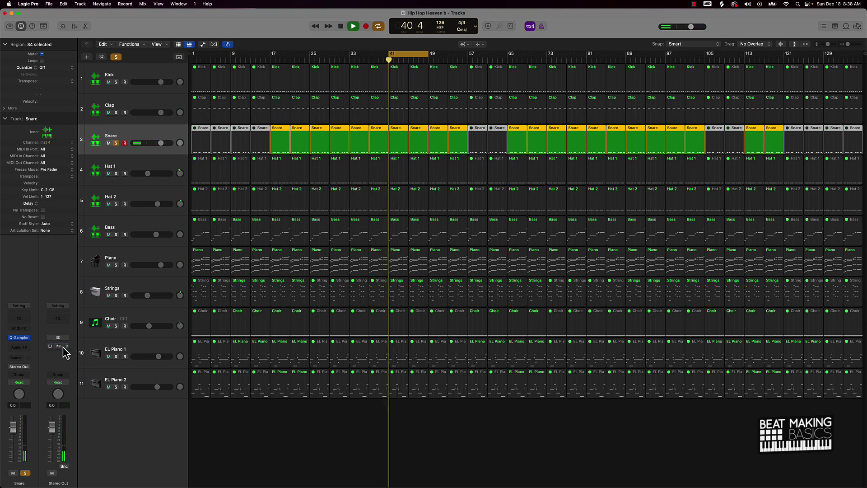
key(space)
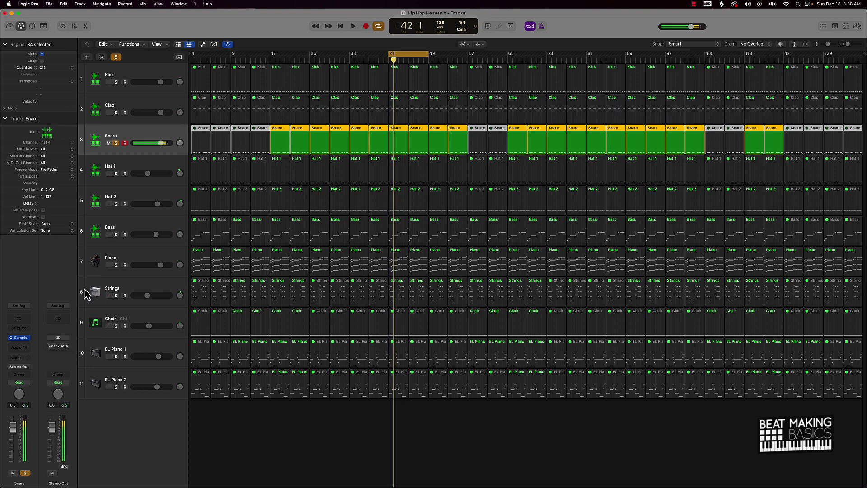
Solo the Kick track instead of the Snare, then play it back with the Kick track selected.
click(115, 82)
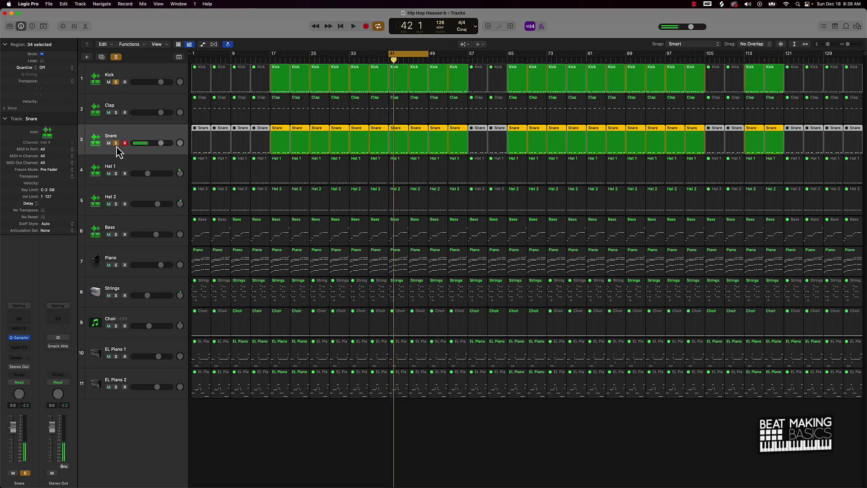
click(116, 142)
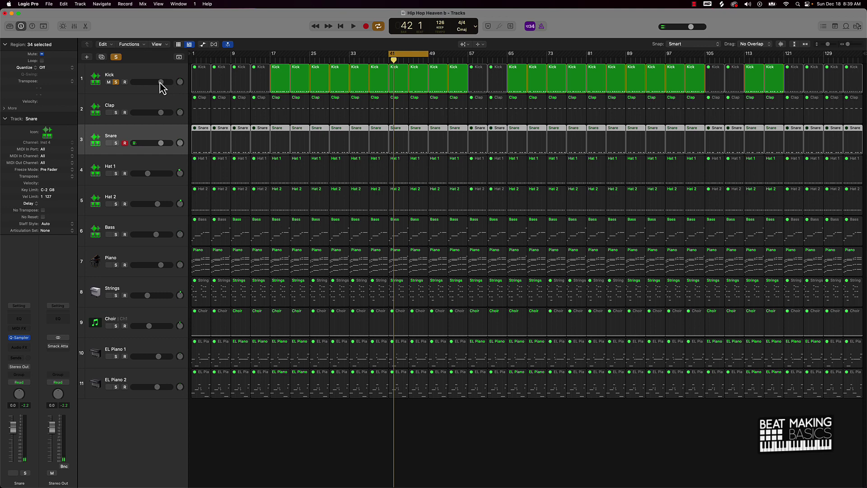
key(space)
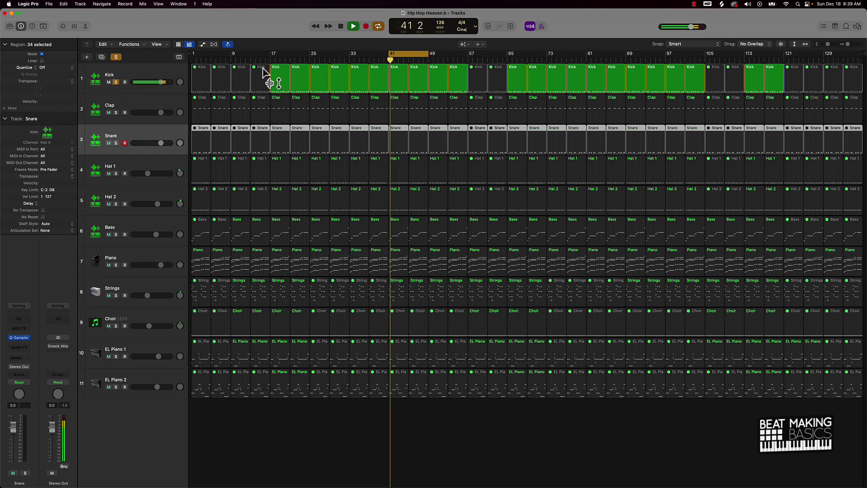
click(170, 72)
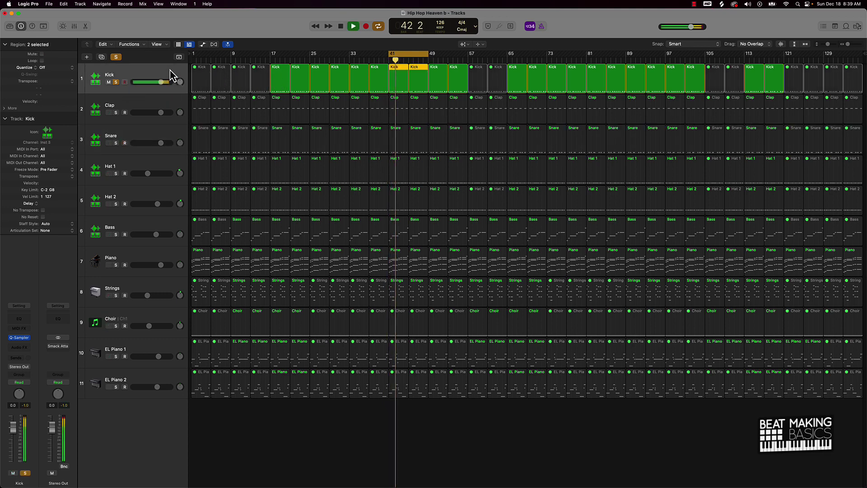
key(space)
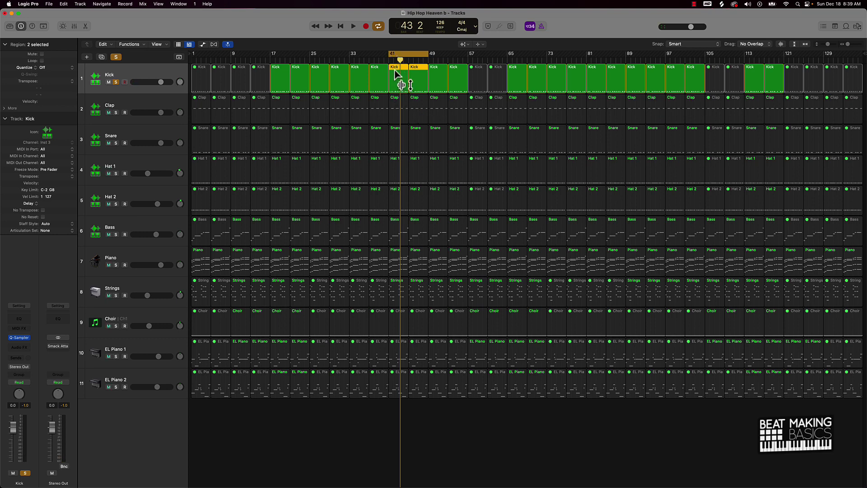
Lower the velocity offset of the two selected Kick regions from bar 41 to -28 with the Gain Tool.
key(a)
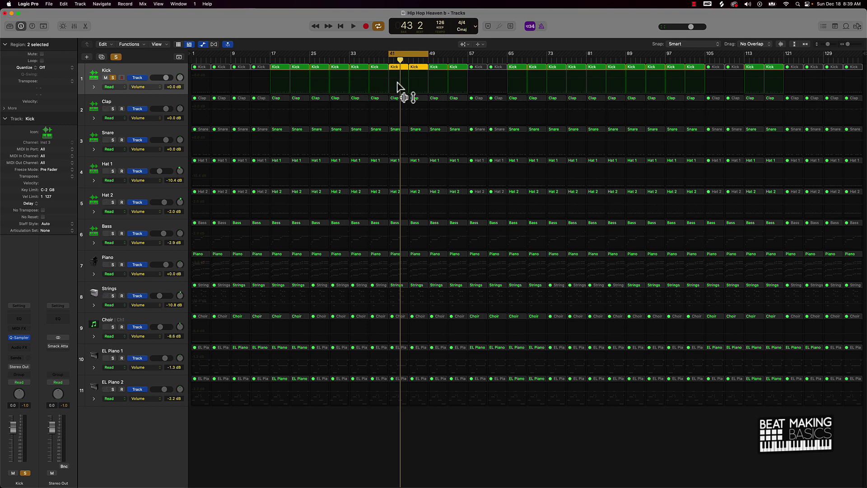
key(a)
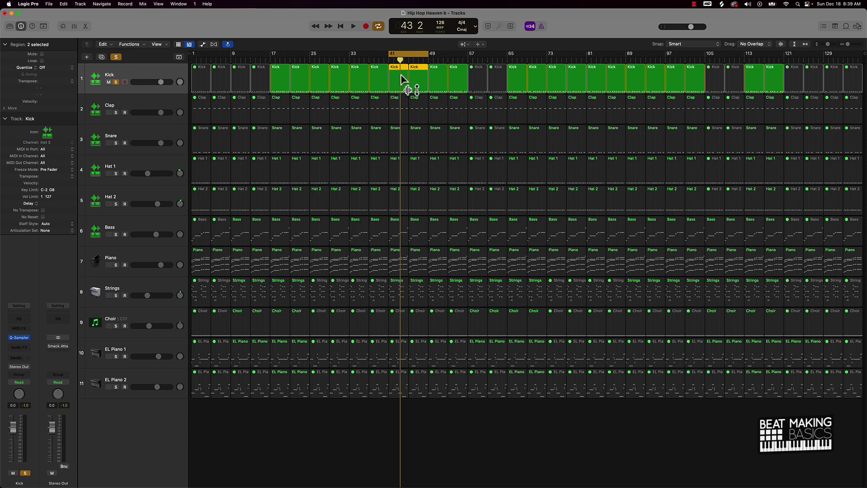
drag(400, 77, 400, 89)
click(20, 26)
click(20, 26)
click(280, 78)
scroll(280, 88, up, 12)
scroll(281, 81, up, 9)
scroll(282, 80, up, 1)
key(shift+l)
Turn off cycle playback and unsolo the Kick track.
click(413, 58)
click(116, 82)
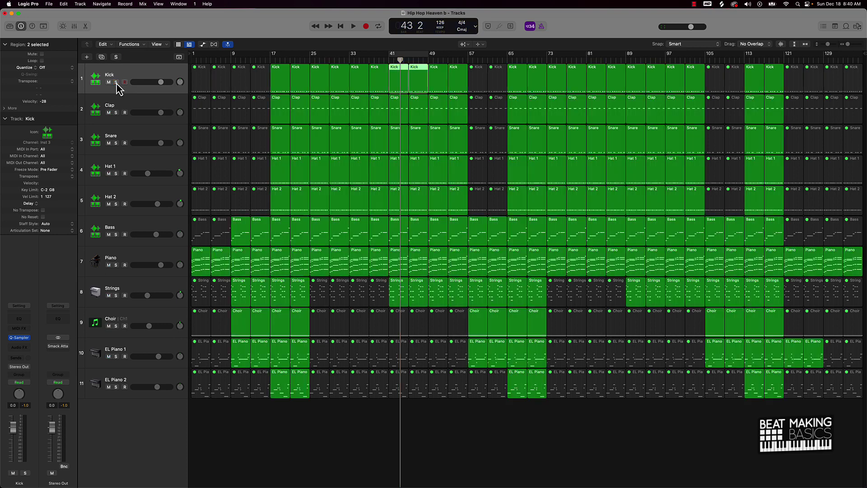
Select all regions on the Clap track and lower their velocity offset to -22 with the Gain Tool.
click(119, 117)
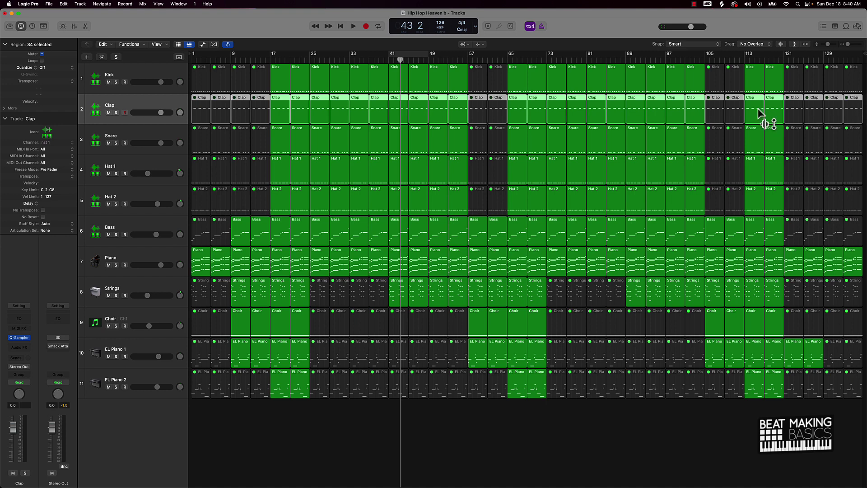
drag(289, 95, 339, 114)
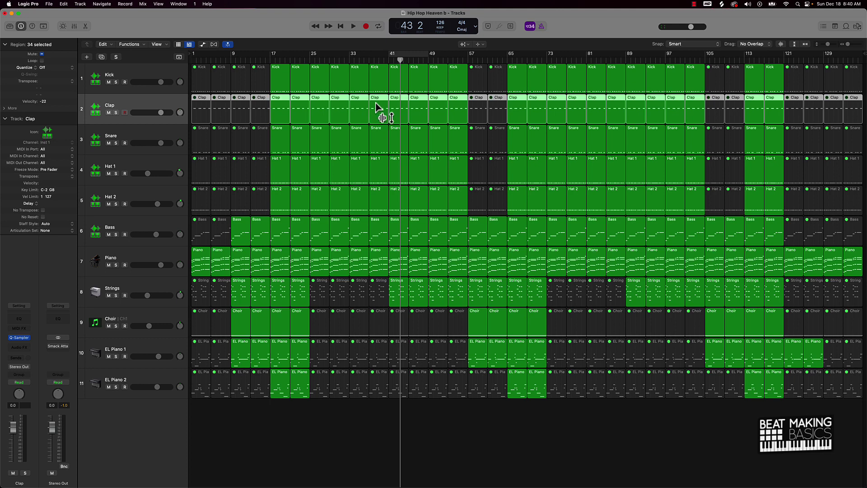
Select individual Kick regions from bar 33 to bar 41 one at a time to examine their velocity offsets.
click(363, 80)
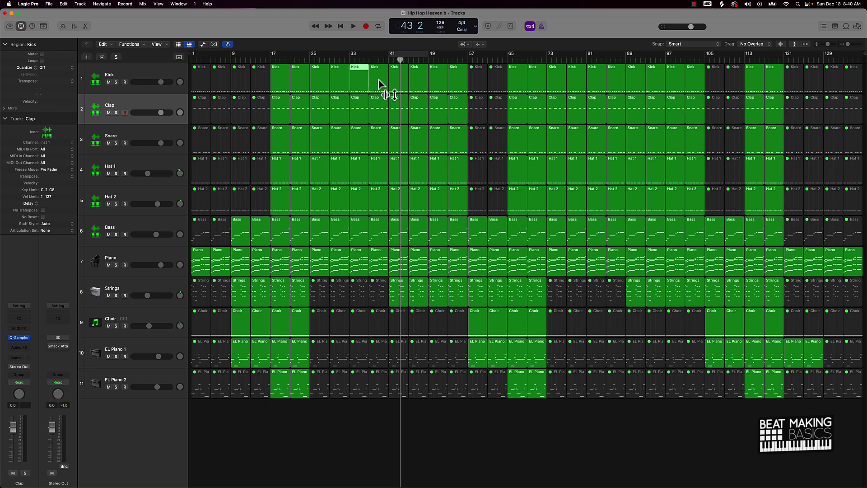
click(380, 82)
click(399, 83)
drag(400, 82, 400, 73)
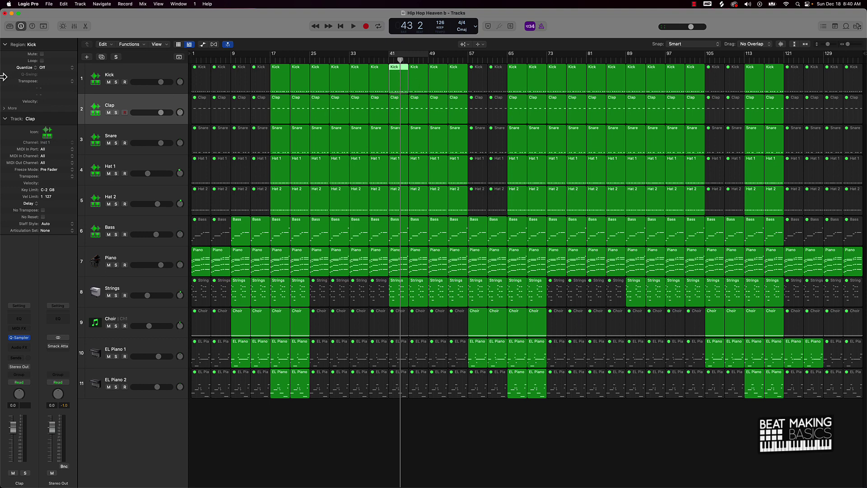
Select individual Clap regions from bar 41 to the last unmuted section one by one to check each velocity offset.
click(405, 112)
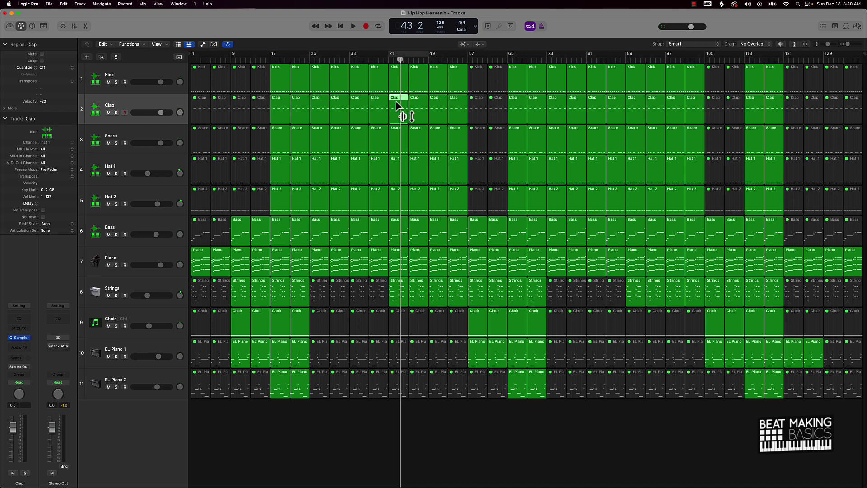
click(422, 107)
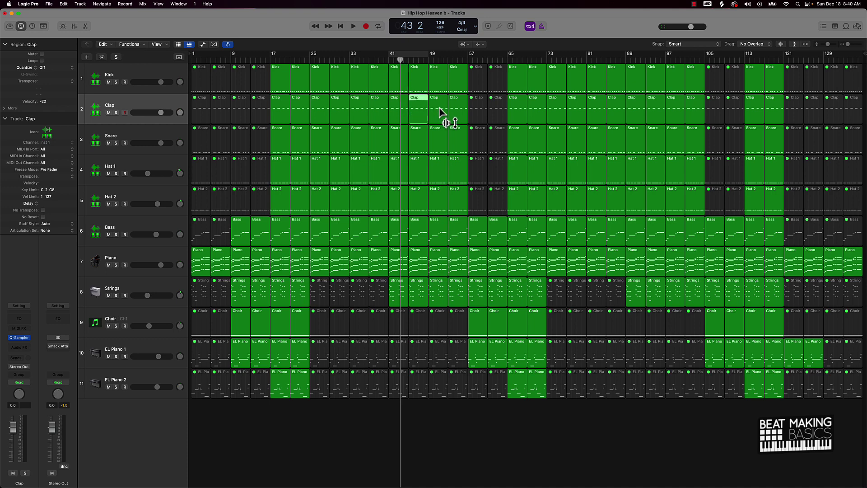
click(438, 107)
click(457, 109)
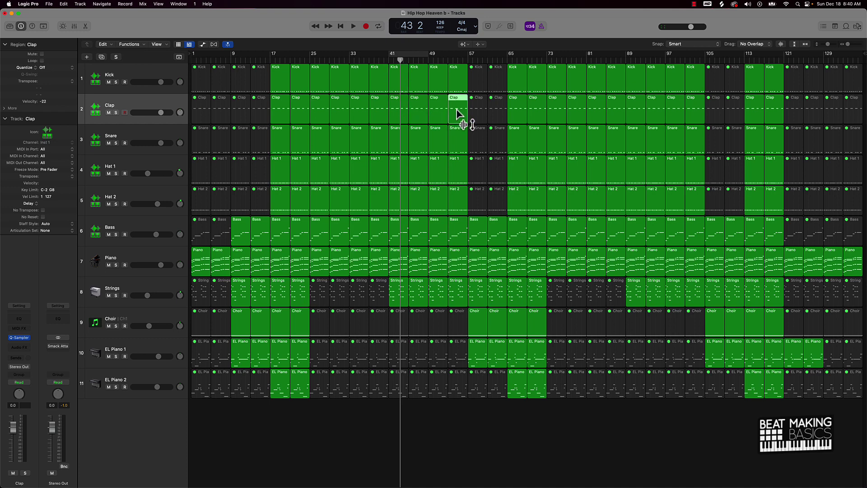
click(516, 110)
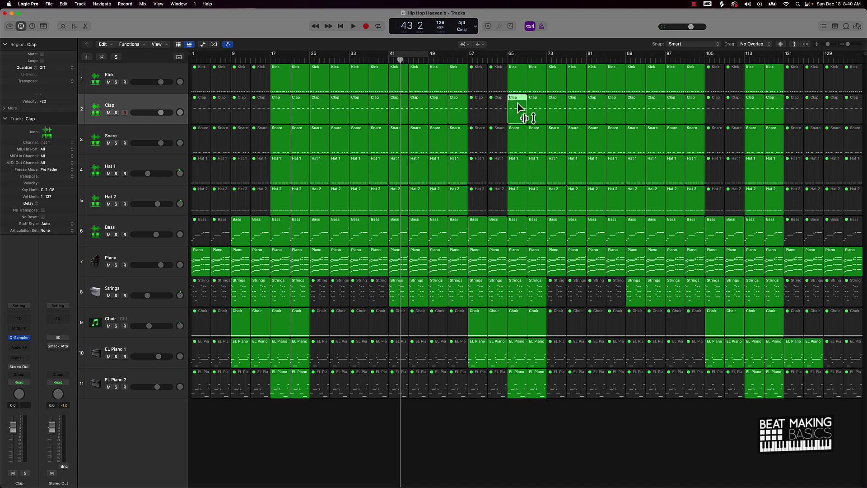
click(561, 116)
click(581, 113)
click(598, 113)
click(613, 108)
click(655, 114)
click(675, 114)
click(695, 114)
click(716, 114)
click(738, 113)
click(758, 115)
click(774, 118)
Select all Clap regions to review their shared velocity offset, and clear the selection.
click(138, 102)
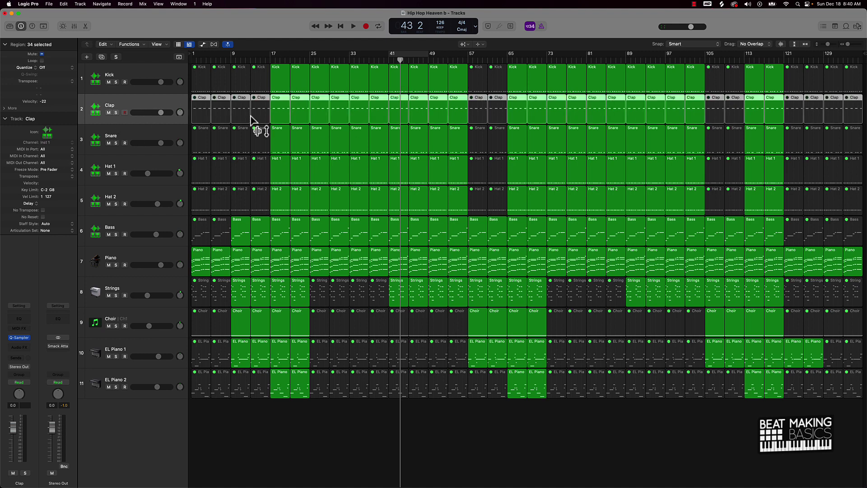
drag(279, 114, 280, 107)
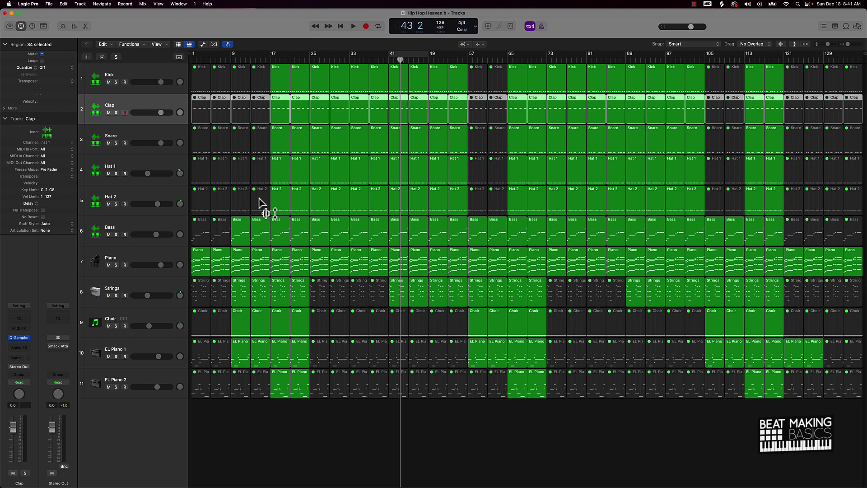
click(316, 439)
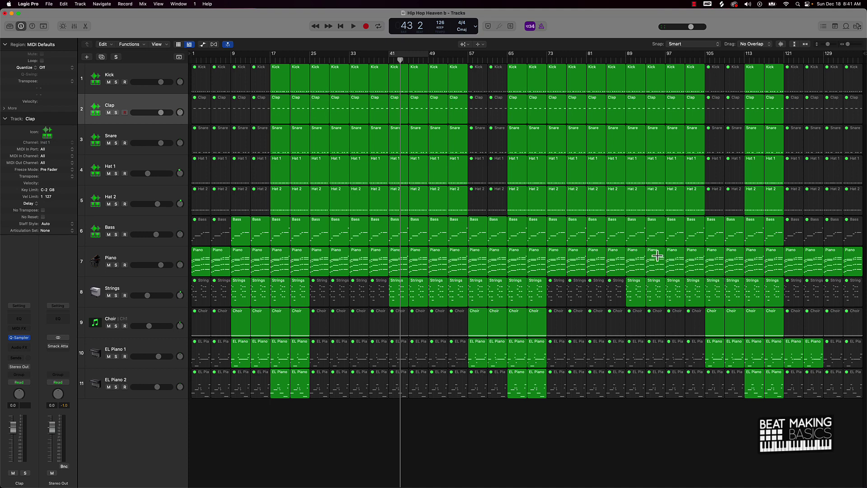
Save the project as a new version named Hip Hop Heaven c.
key(super+s)
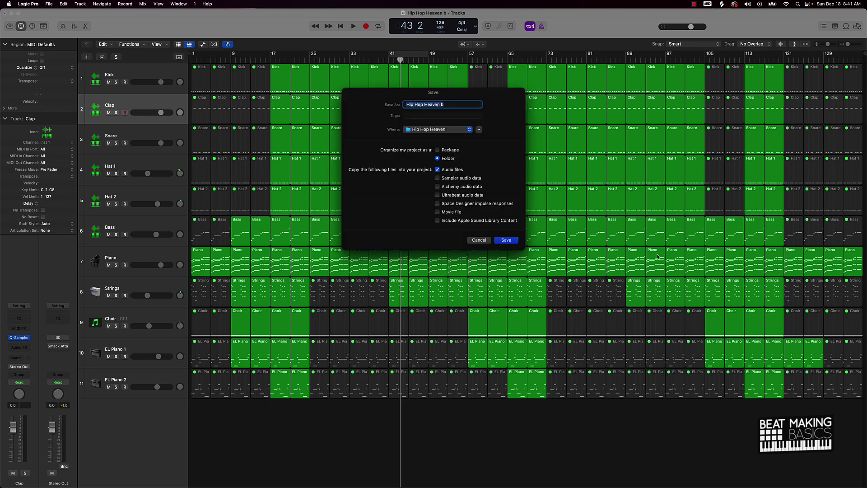
key(Right)
text(c)
key(Return)
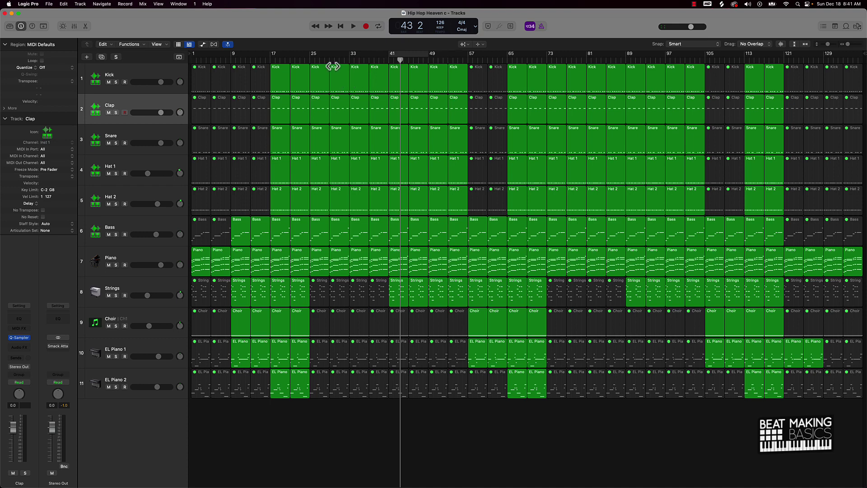
Set the cycle range from bar 17 to 25 and reset the volume faders of all eleven tracks to their default level.
drag(270, 53, 307, 52)
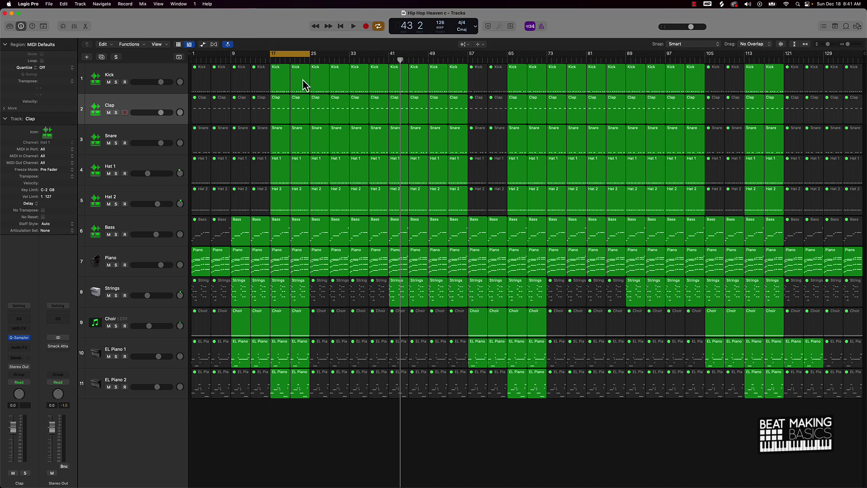
click(141, 80)
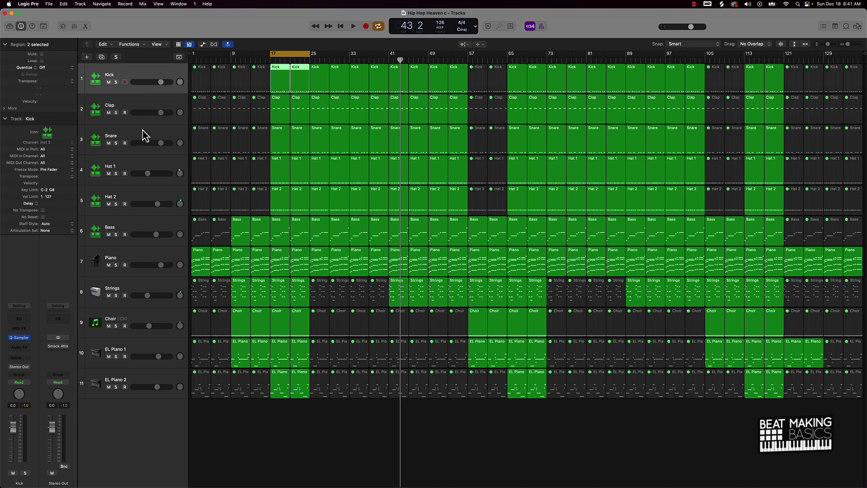
shift+click(134, 375)
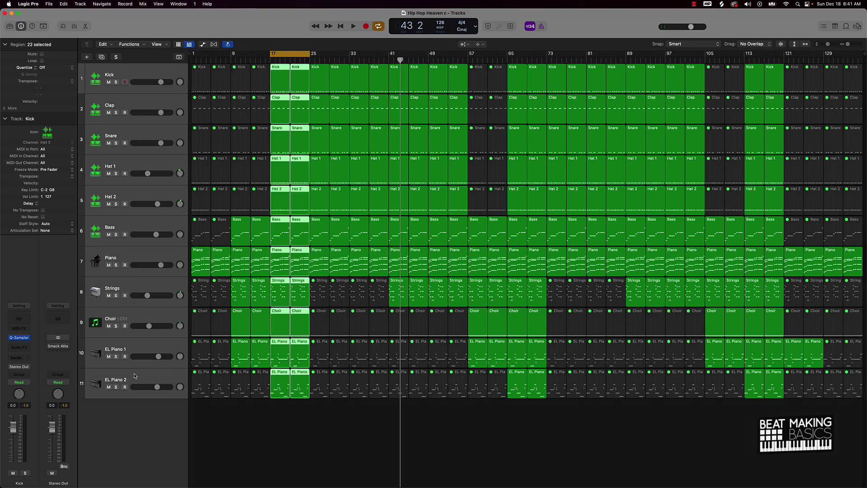
alt+click(161, 384)
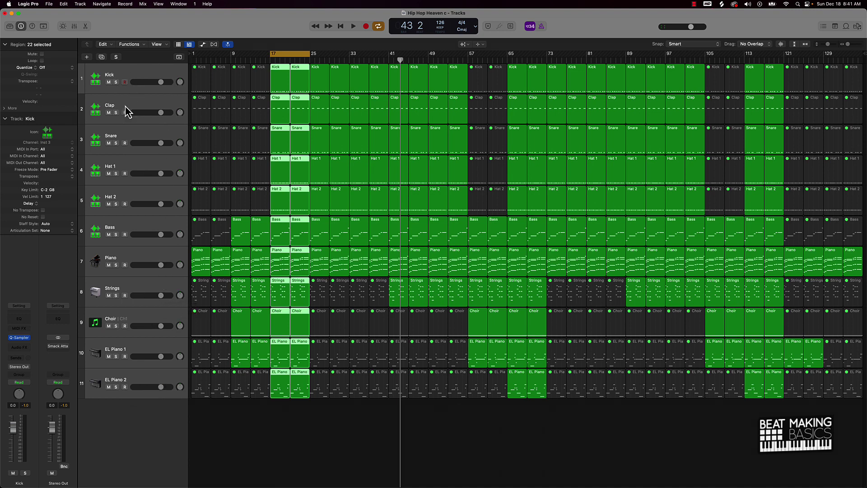
Solo the Kick track and play it from bar 17 to check its level on the channel meter.
click(142, 72)
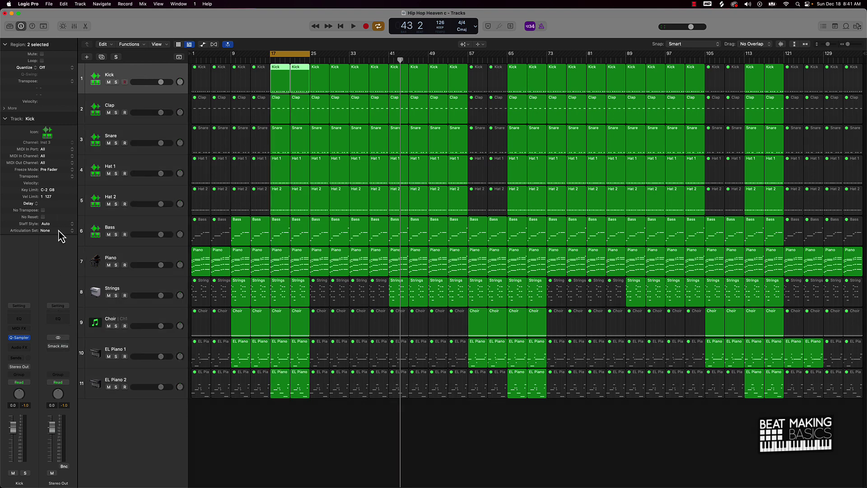
click(115, 82)
key(space)
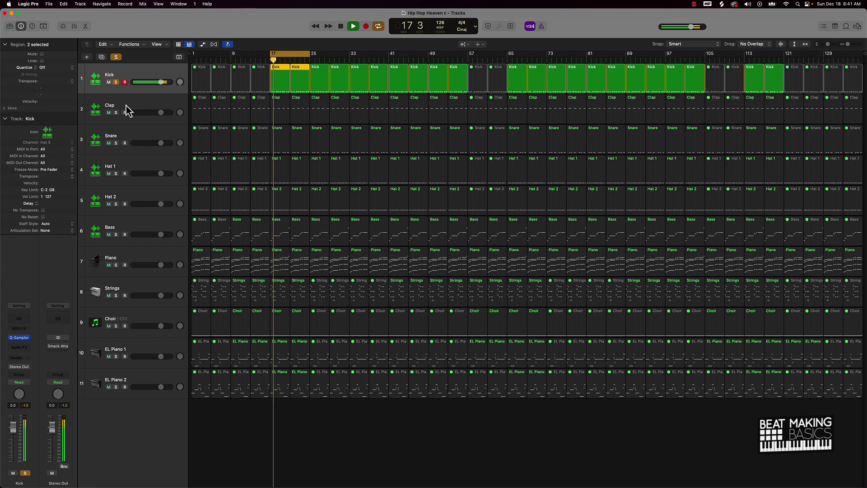
key(space)
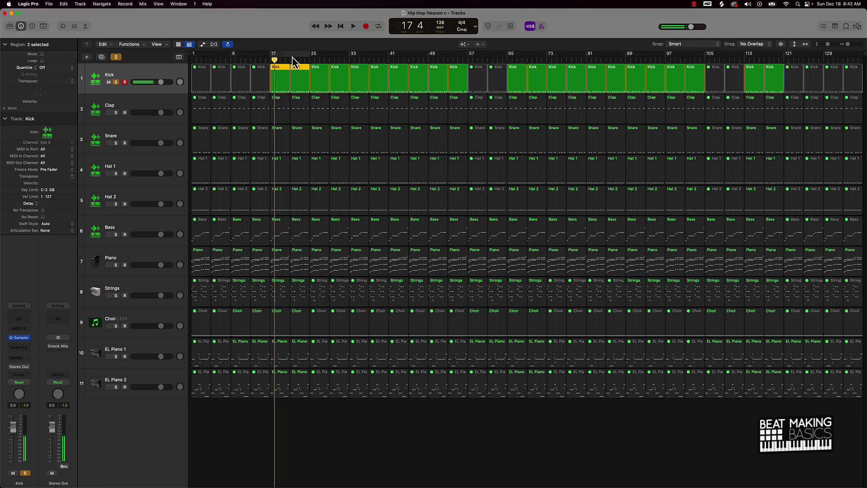
key(space)
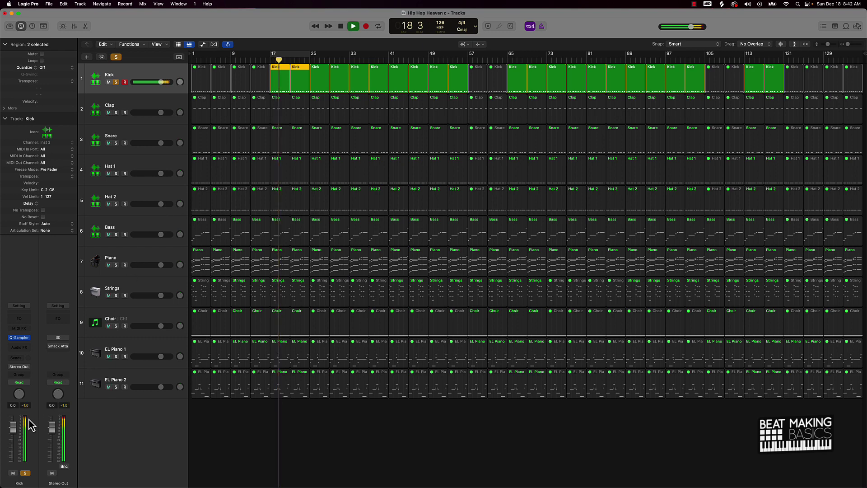
key(space)
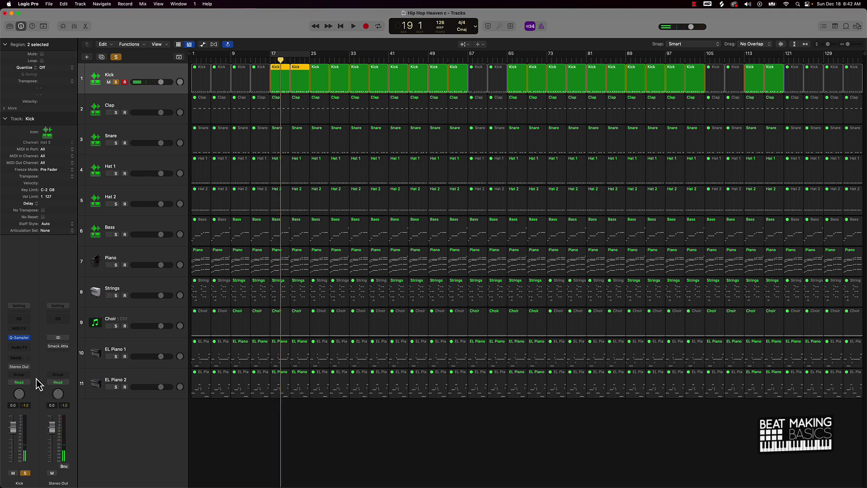
Select all Kick regions, review the available editing tools, and briefly play the soloed Kick track.
click(154, 73)
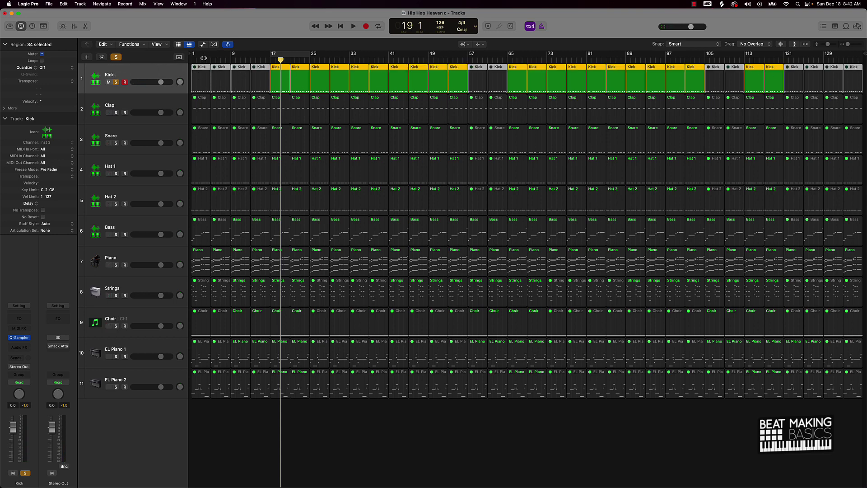
click(469, 45)
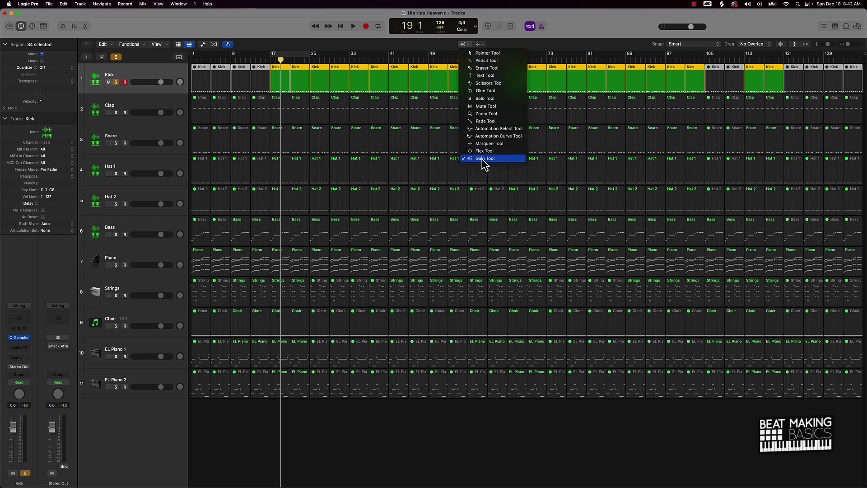
click(329, 46)
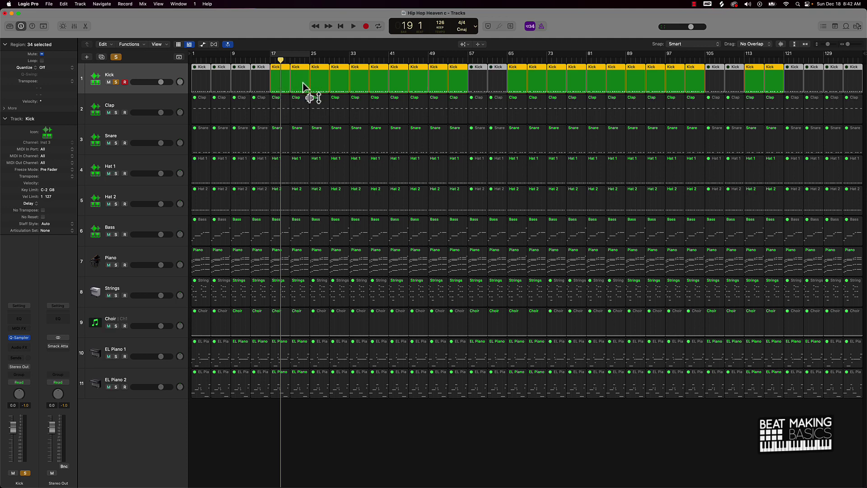
key(space)
key(space)
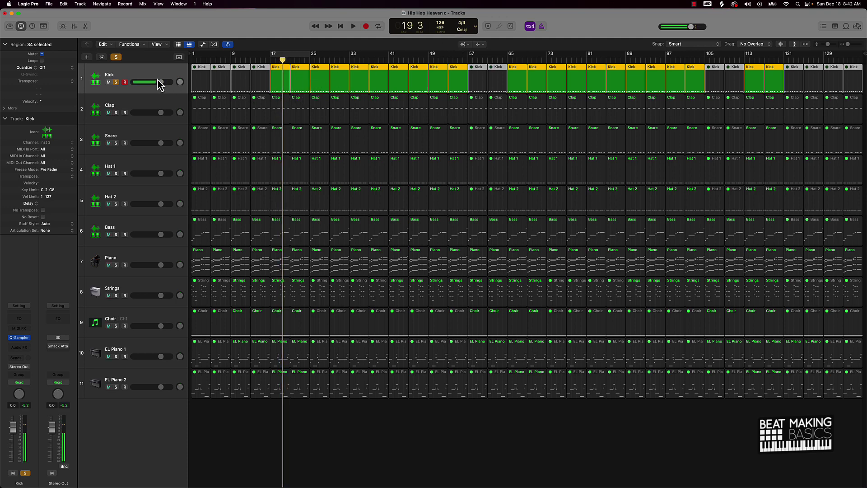
Solo the Clap track as well and set the velocity offset of all its regions to -18 with the Gain Tool.
click(464, 44)
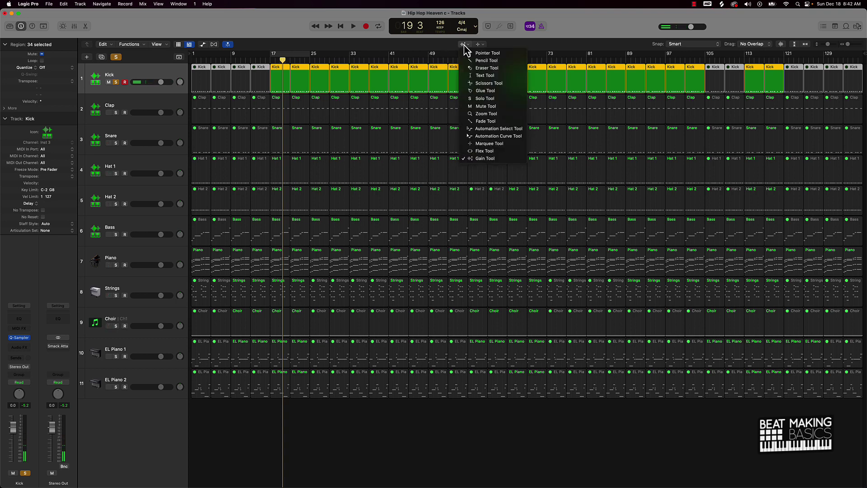
click(486, 158)
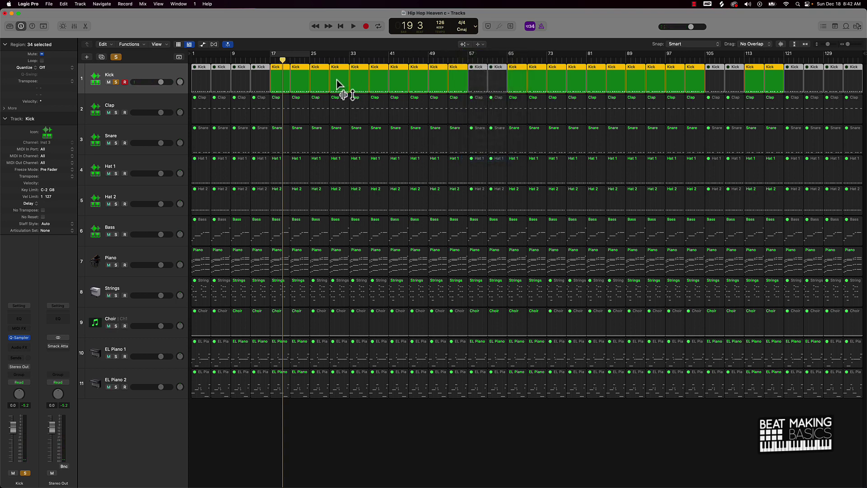
click(133, 107)
mouse_move(364, 112)
mouse_down()
mouse_move(358, 118)
mouse_move(365, 106)
mouse_up()
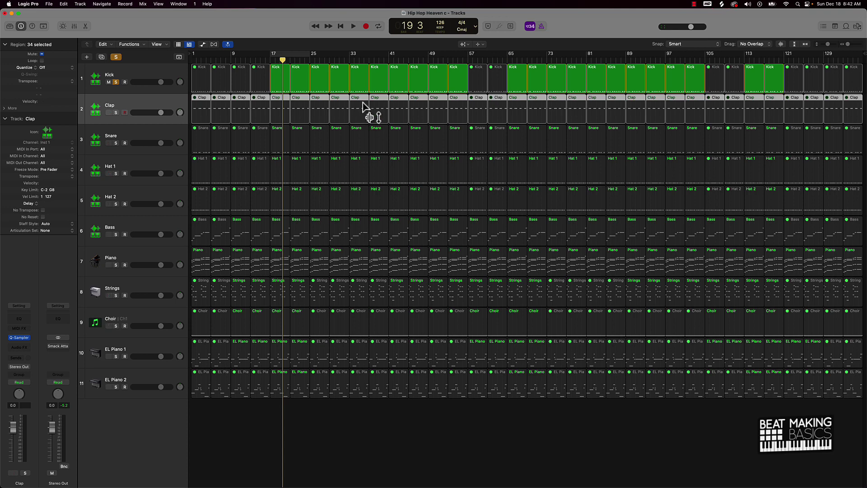
click(116, 112)
drag(366, 114, 342, 77)
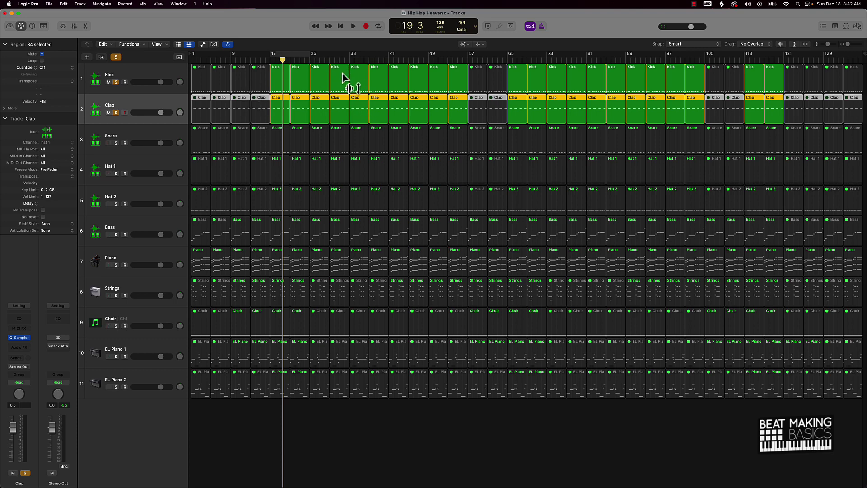
Select all Kick regions and then all Clap regions to compare their velocity settings in the Region inspector.
click(342, 77)
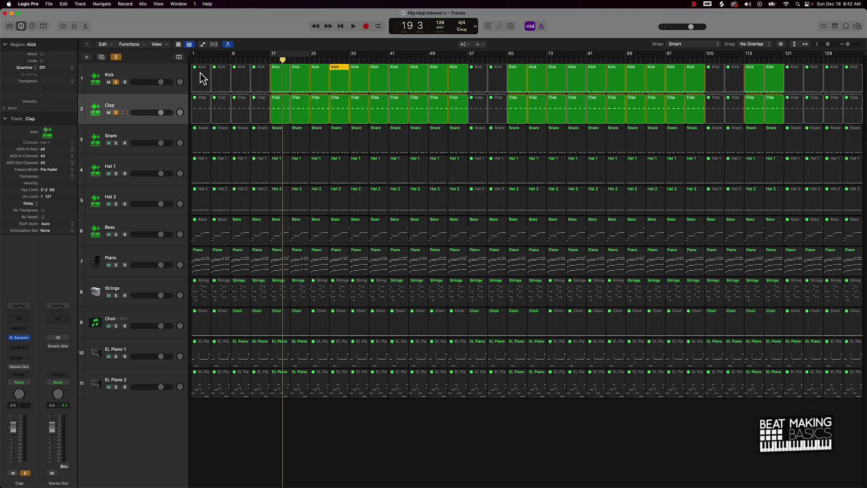
click(154, 71)
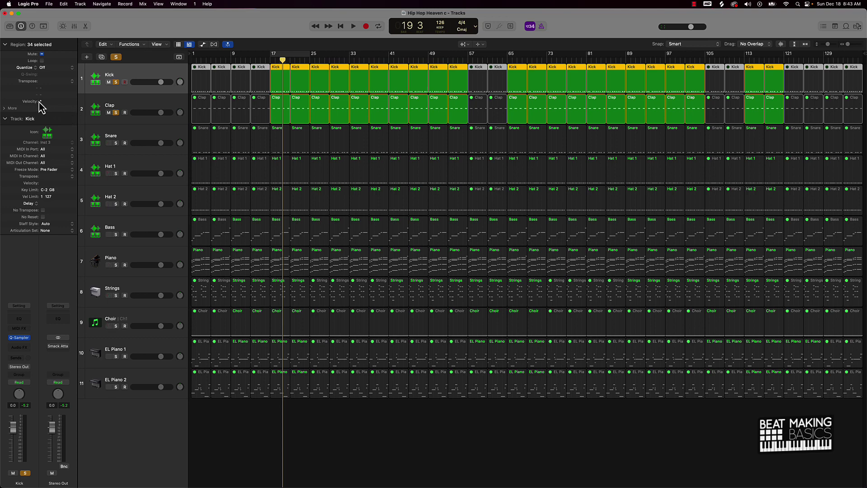
drag(39, 102, 40, 101)
drag(40, 102, 40, 101)
drag(42, 101, 42, 102)
click(155, 107)
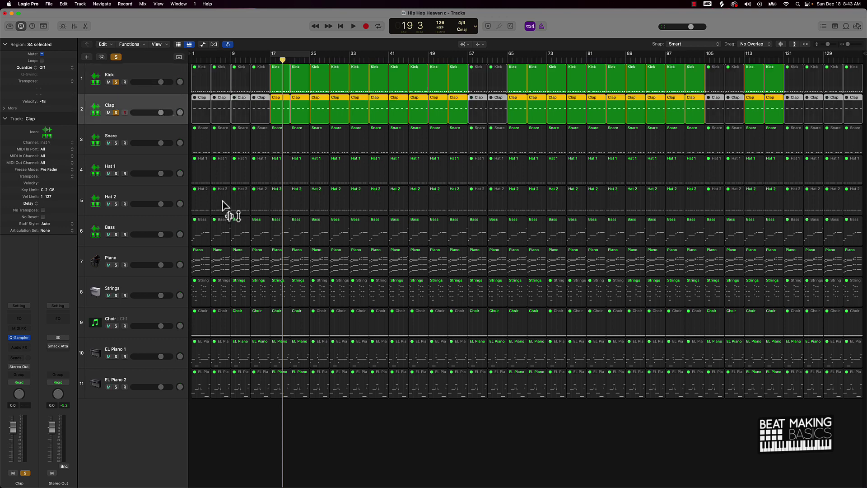
Clear the Kick and Clap solos, solo the Snare track, and play it with the bar 17 to 25 cycle enabled.
click(115, 139)
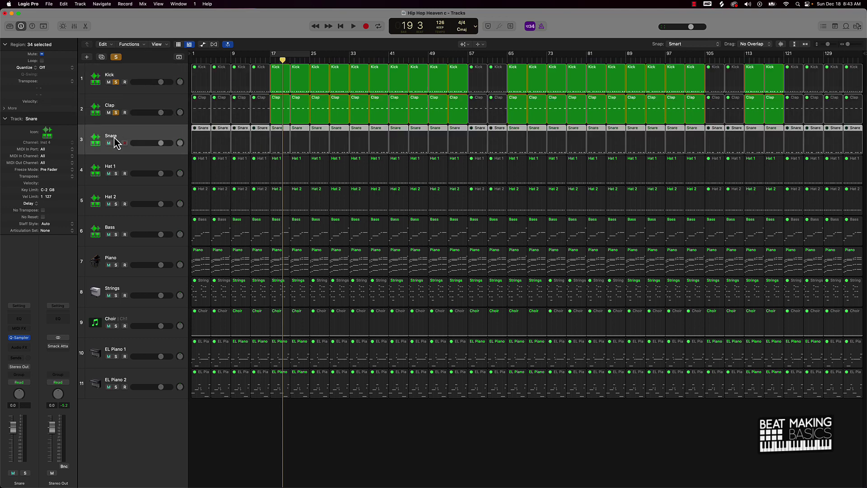
click(116, 57)
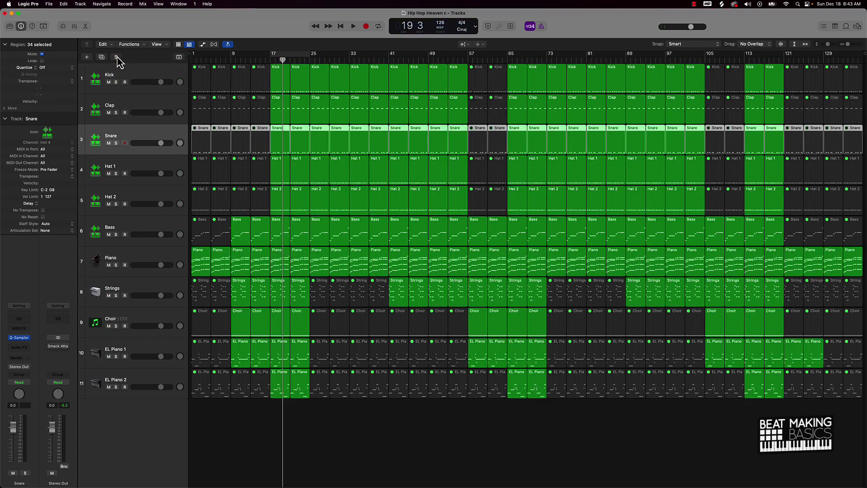
click(116, 143)
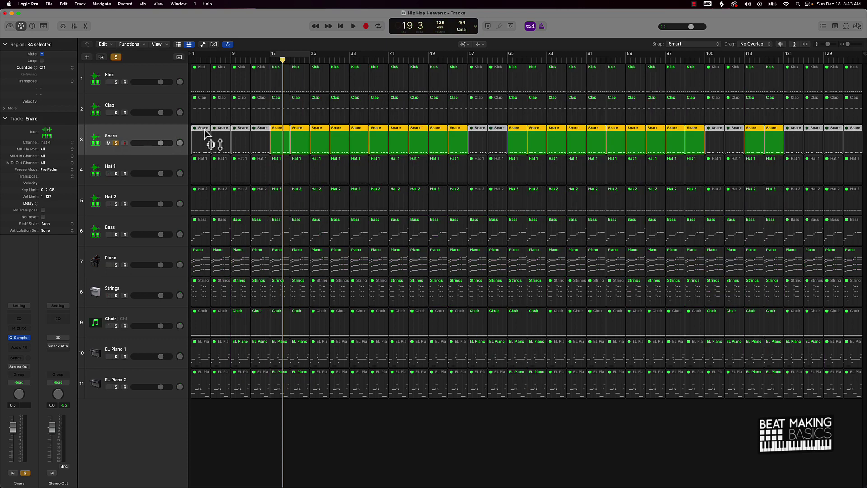
click(289, 56)
key(space)
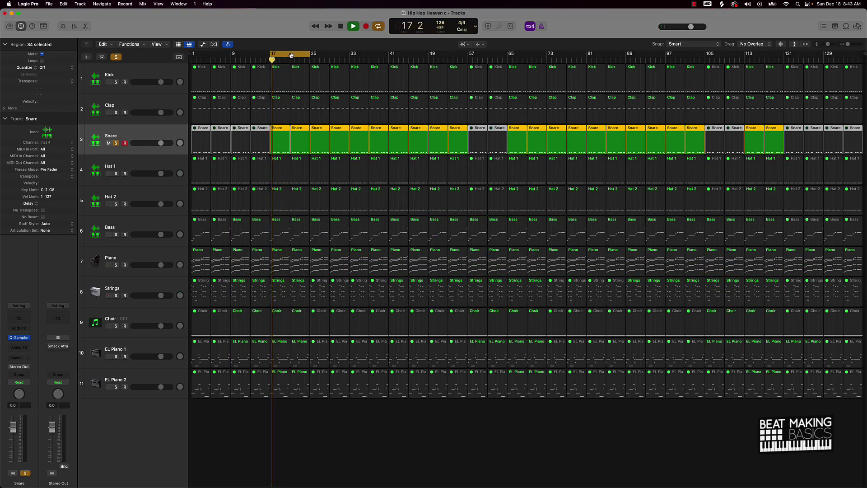
Stop playback, turn off the cycle, and set the velocity offset of the selected Snare regions to -20 with the Gain Tool.
key(space)
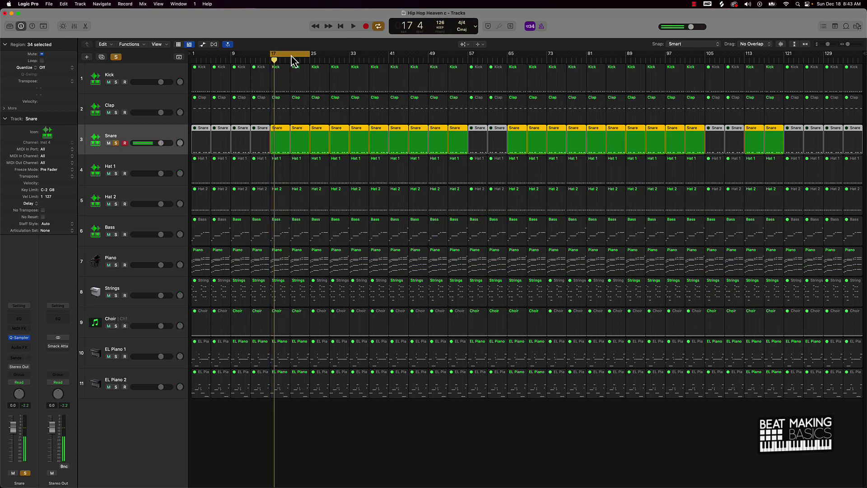
click(291, 55)
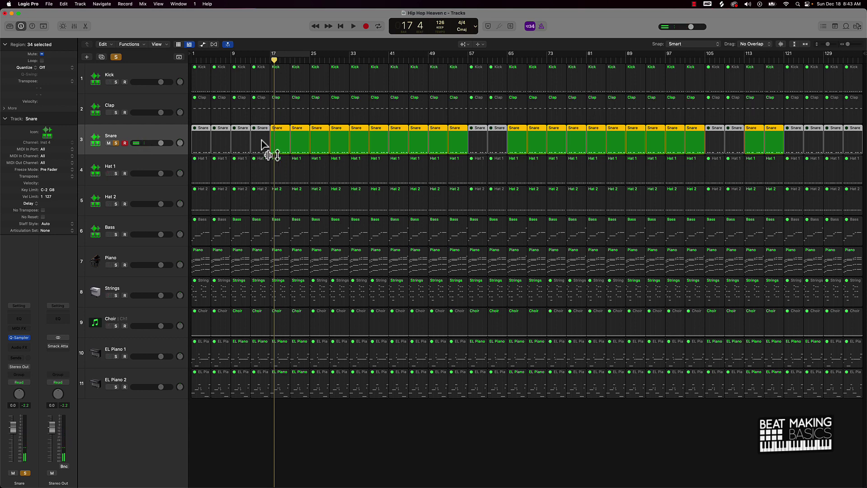
drag(278, 142, 278, 143)
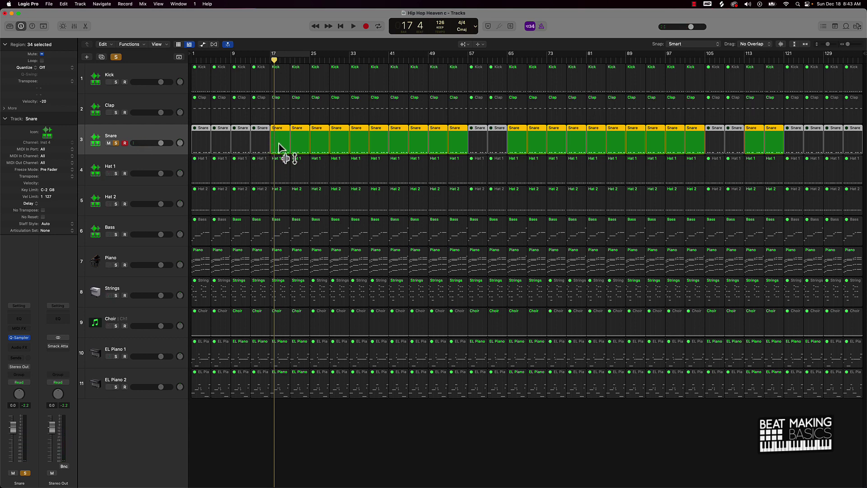
Play the soloed Snare track in short passages to check its level on the channel meter.
key(space)
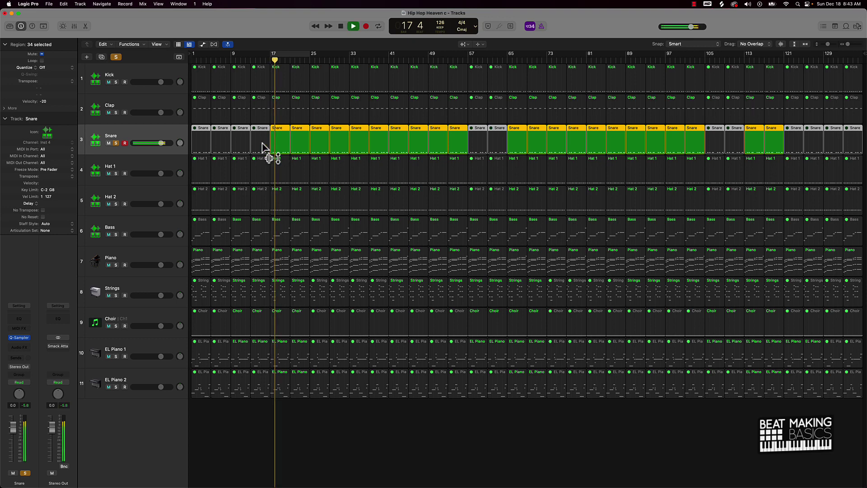
key(space)
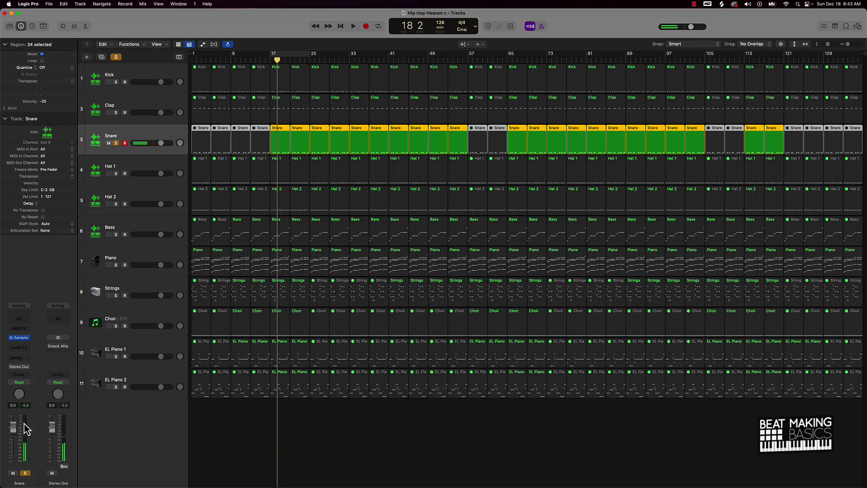
key(space)
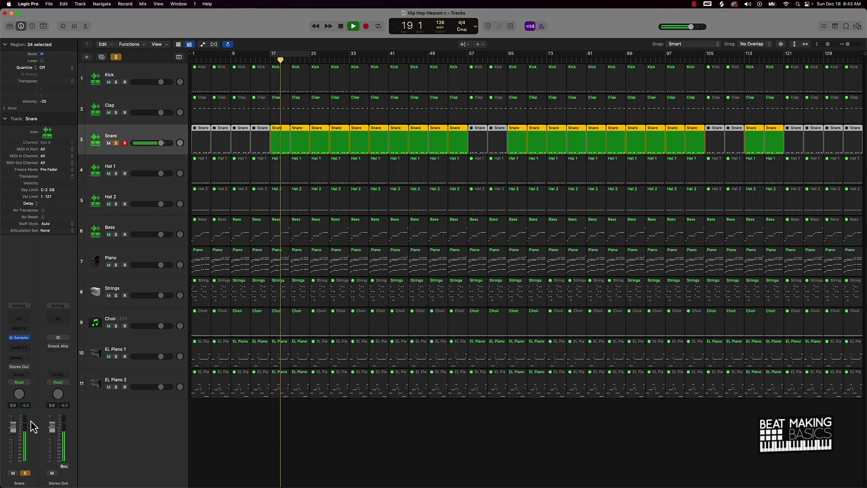
key(space)
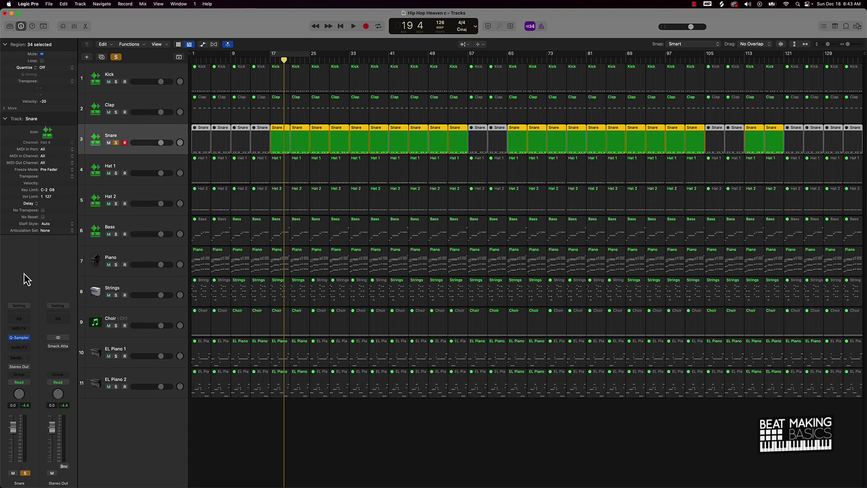
Insert a stereo Gain plug-in on the Snare channel, try its gain knob, and close the plug-in window.
click(21, 350)
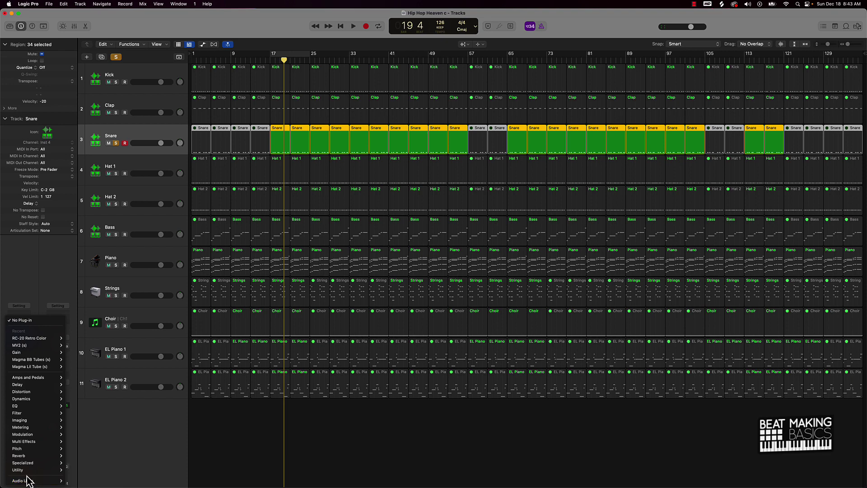
mouse_move(45, 469)
mouse_move(86, 465)
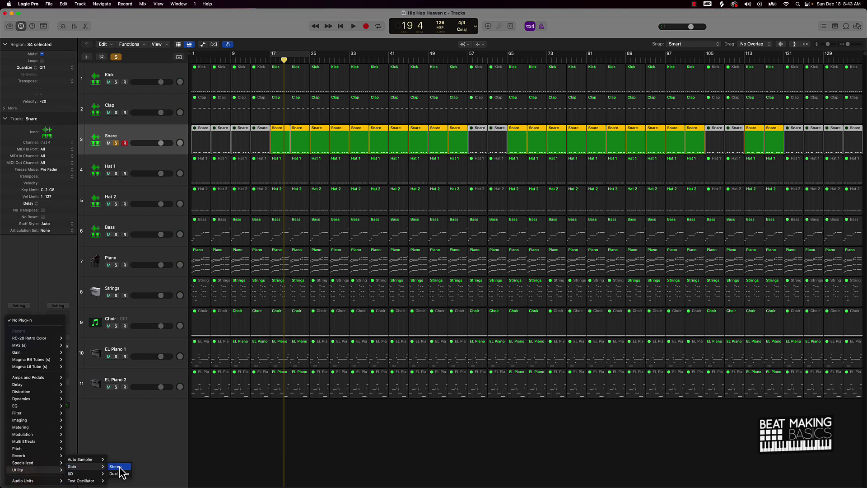
click(118, 467)
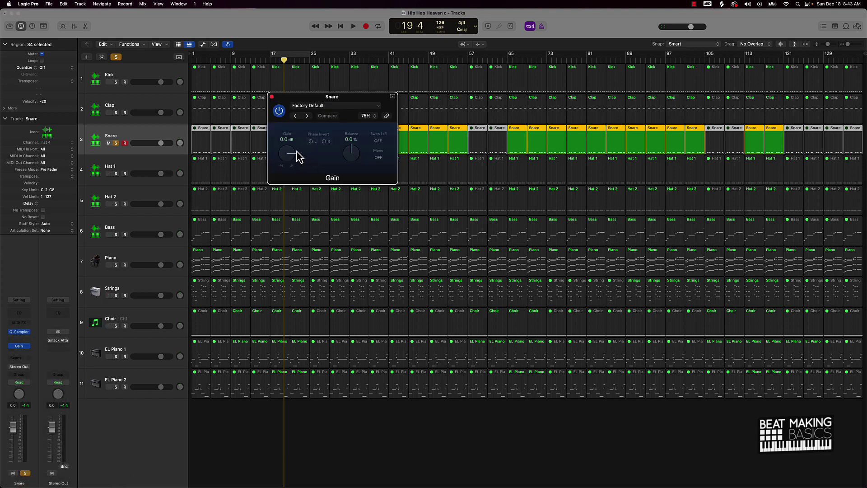
drag(300, 155, 294, 166)
click(271, 97)
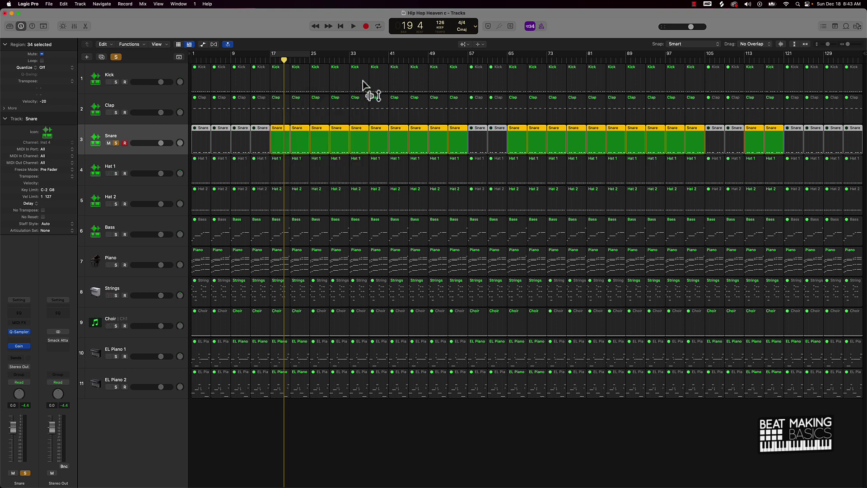
Check the Gain Tool in the list of available editing tools.
click(463, 44)
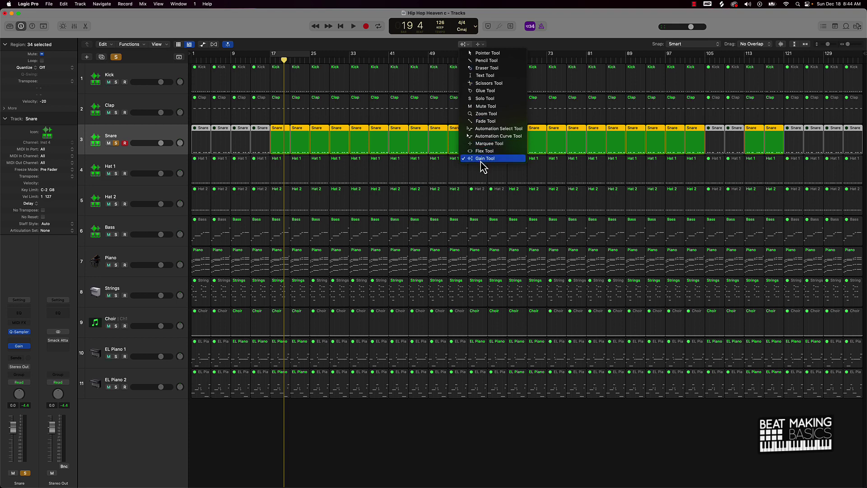
click(390, 54)
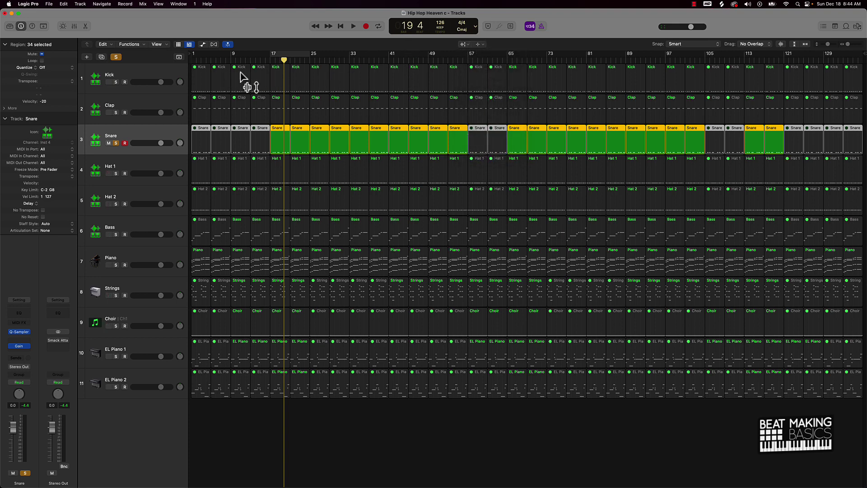